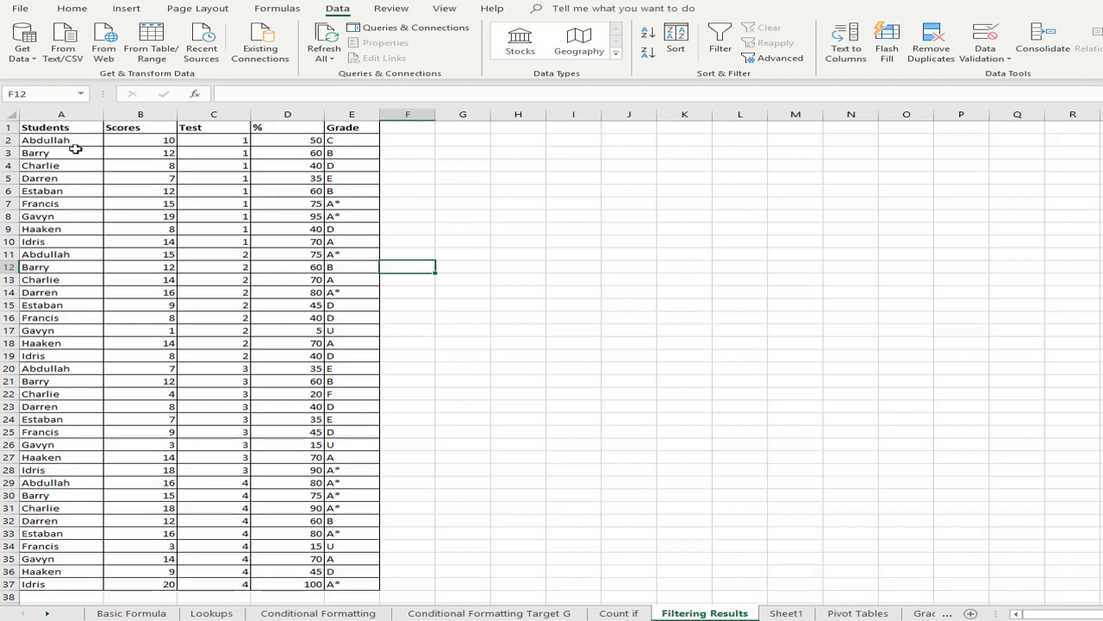
left_click_drag(81, 141, 82, 252)
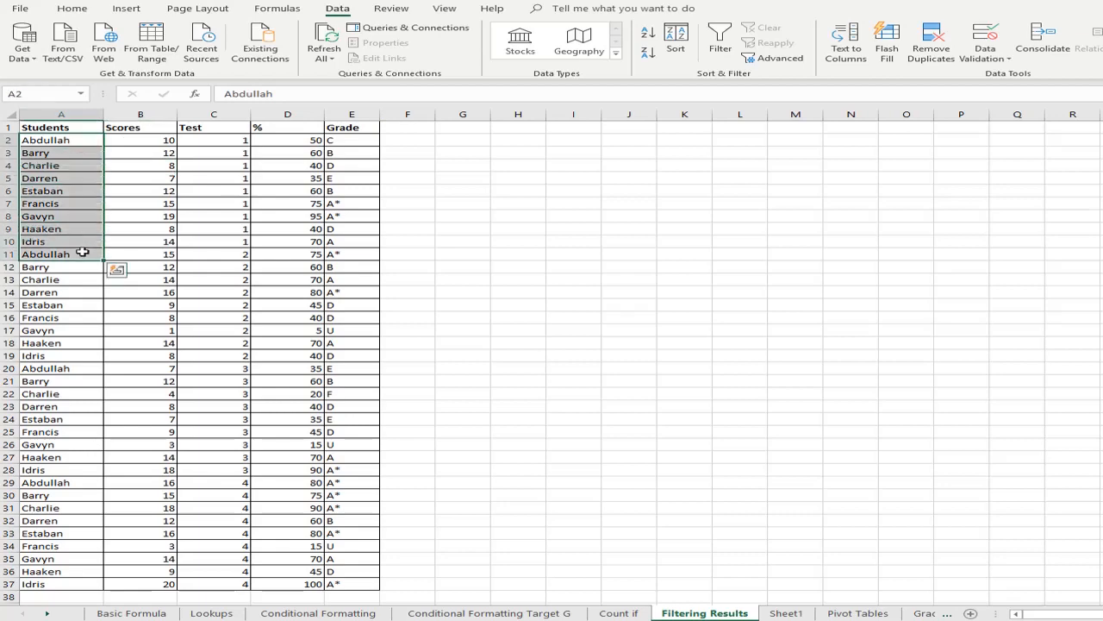
scroll(69, 514, "down", 6)
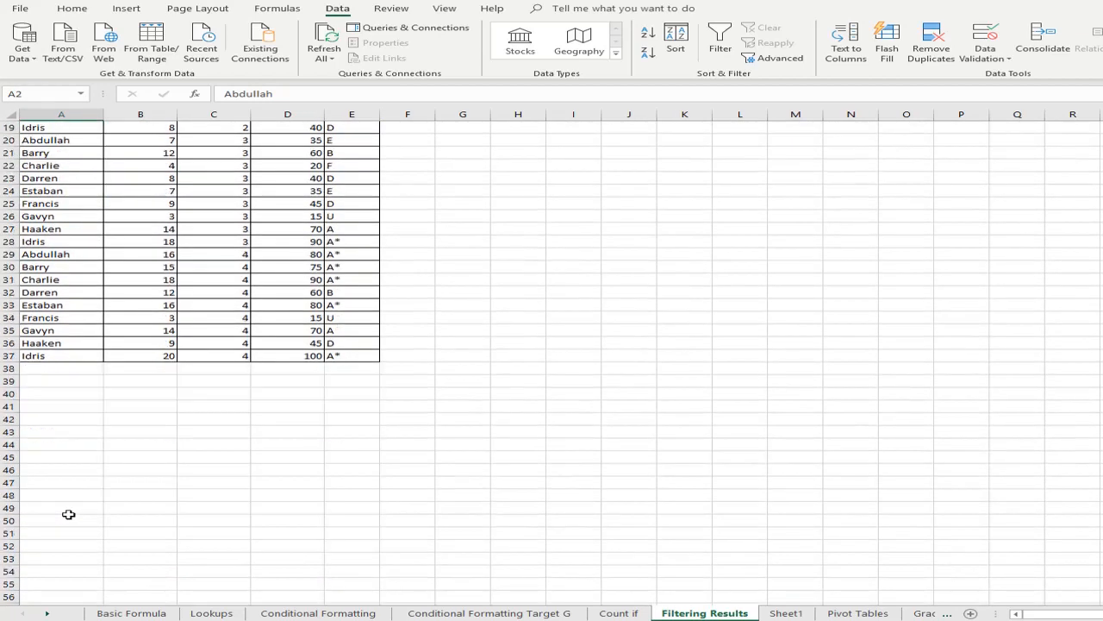
scroll(69, 514, "up", 6)
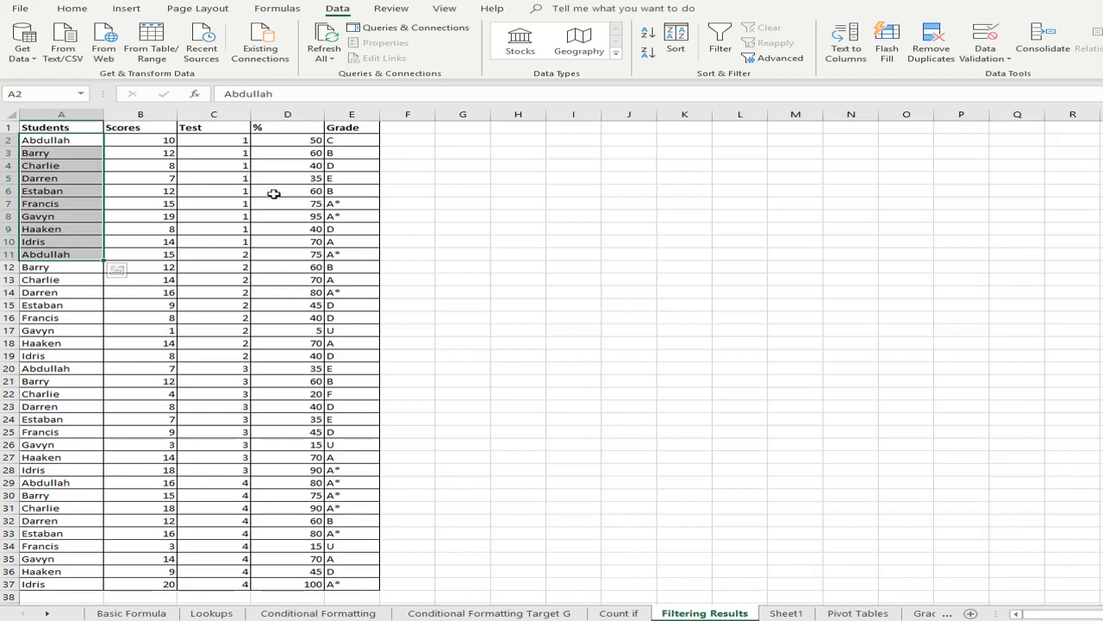
left_click(159, 229)
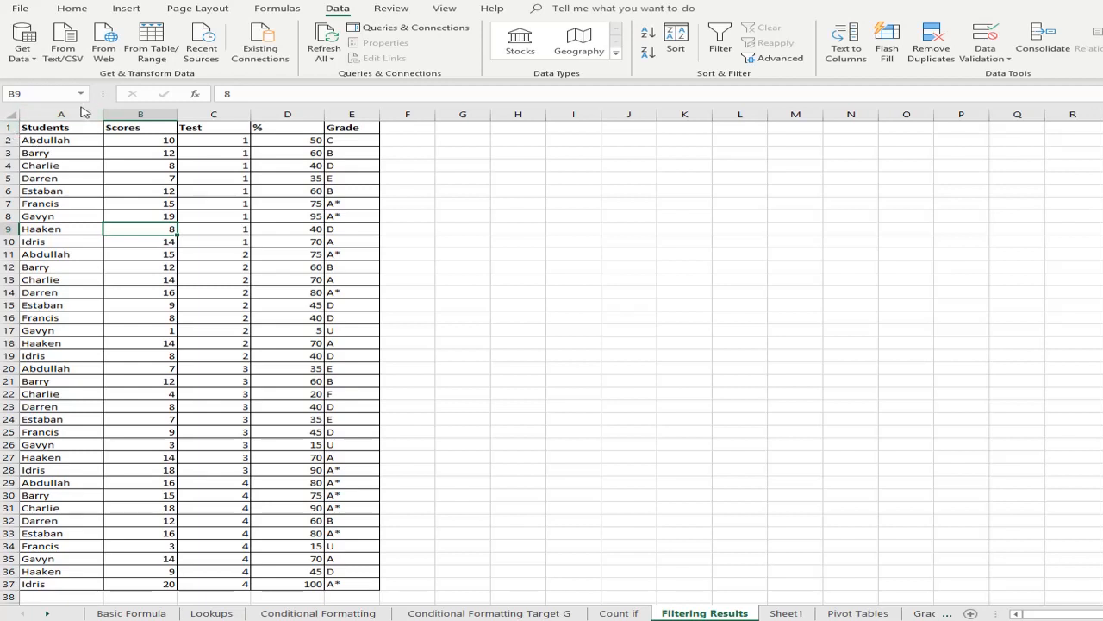
- Select the whole Filtering Results sheet and turn on filtering for its header row
left_click(10, 116)
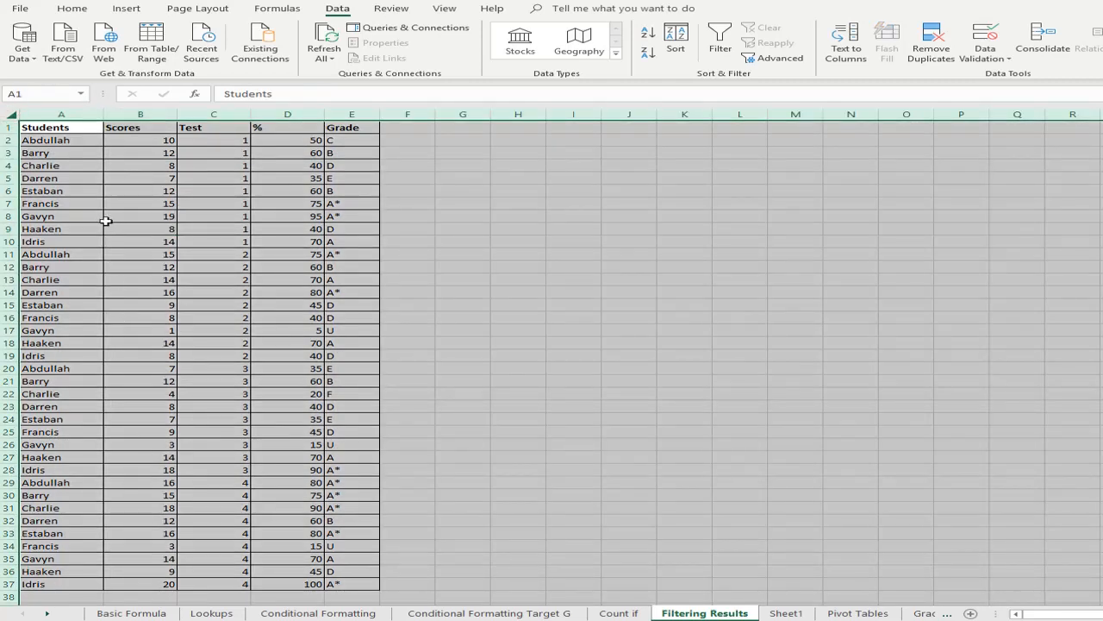
left_click(73, 8)
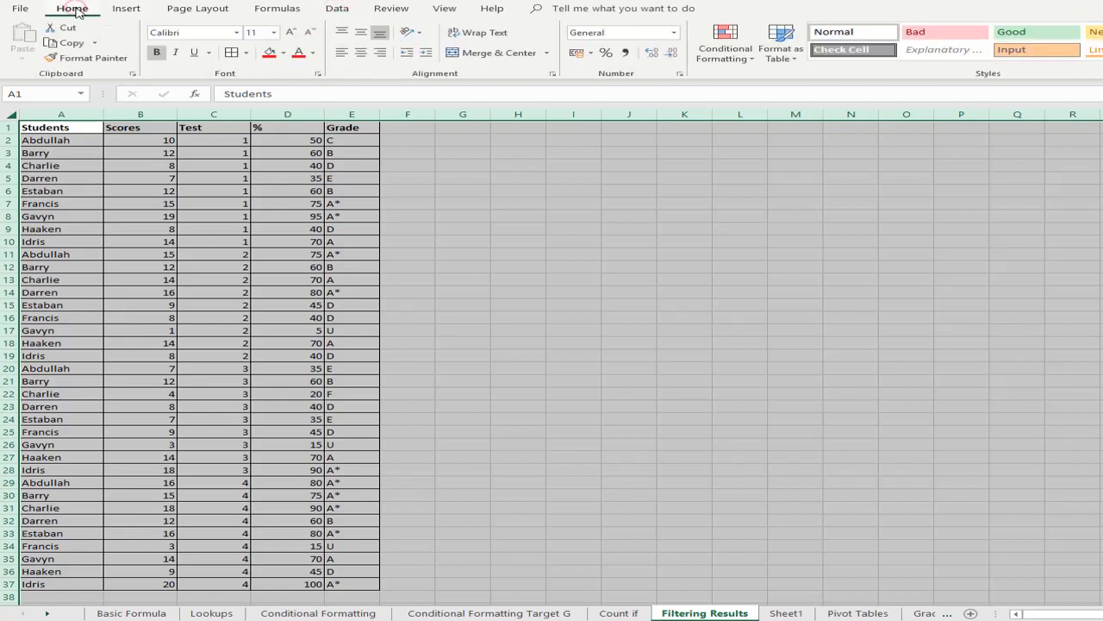
left_click(341, 10)
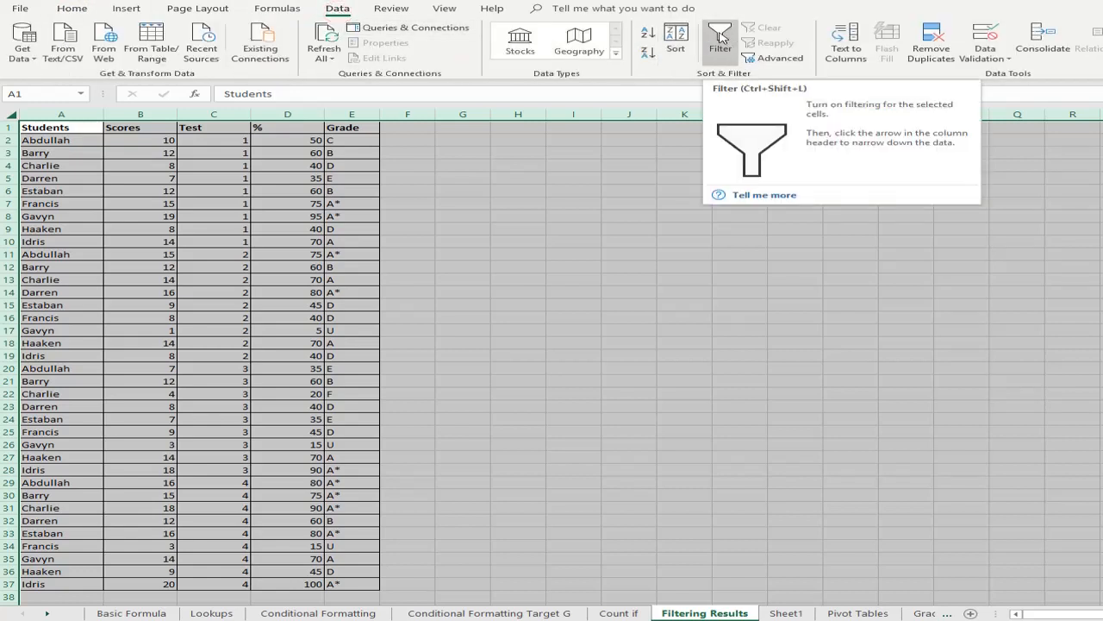
left_click(721, 37)
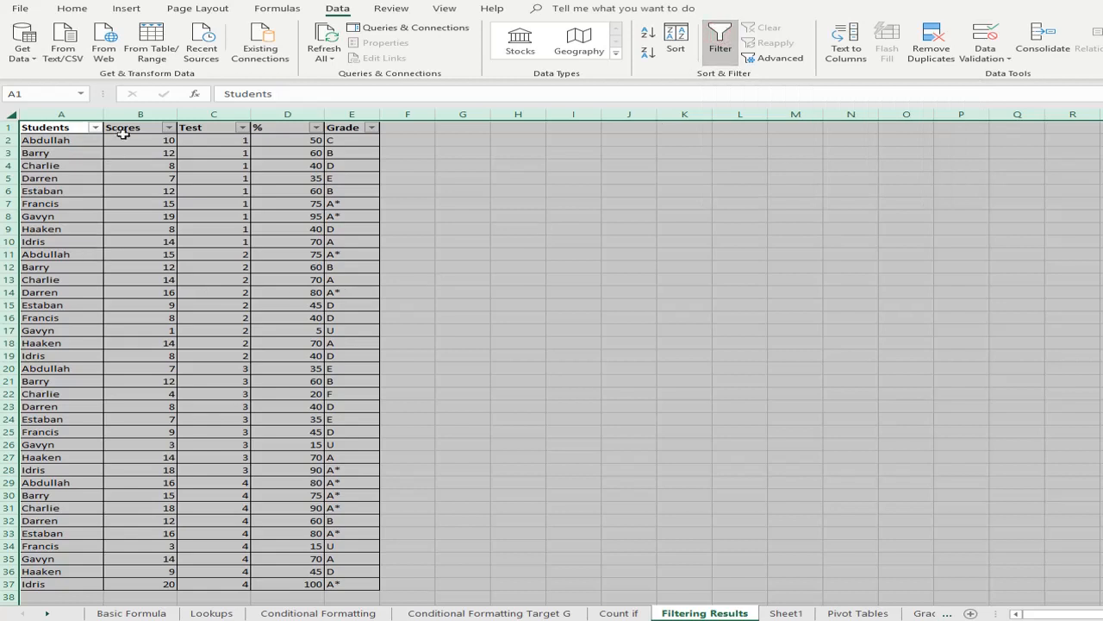
left_click(93, 153)
- Examine the filter options of the Students, Scores and Test columns and the student records in the table
left_click(96, 127)
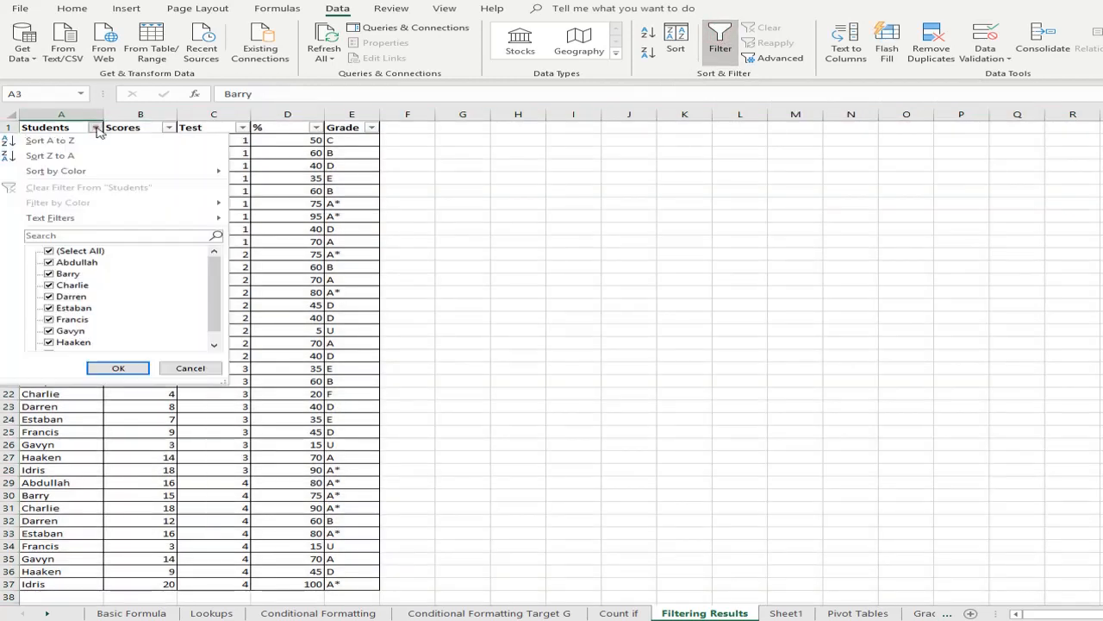
left_click(95, 127)
left_click(170, 128)
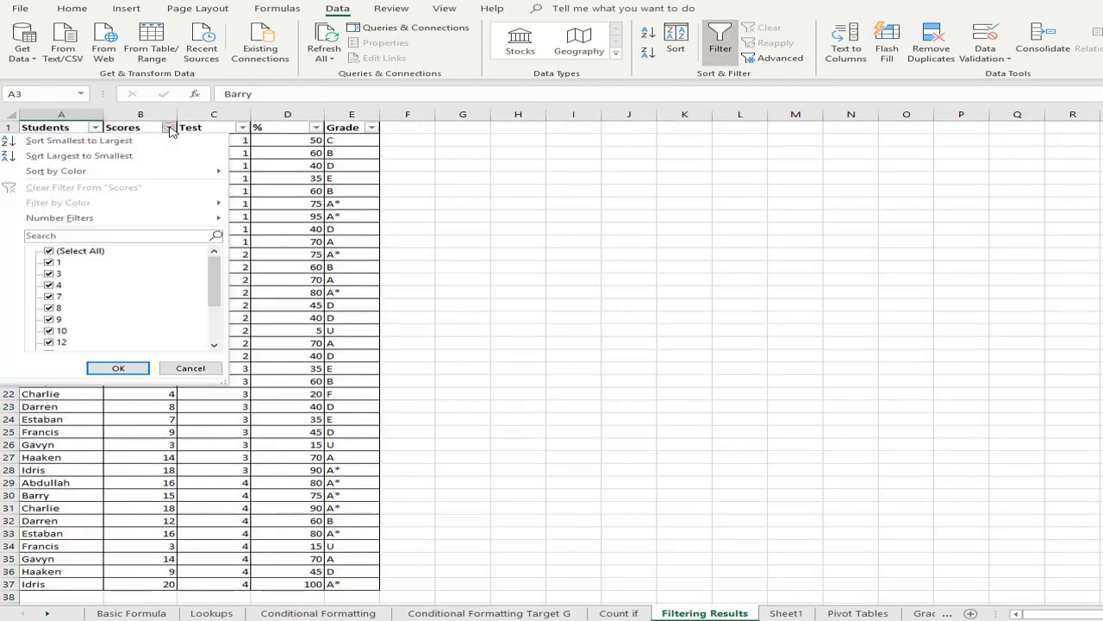
left_click(170, 127)
left_click(242, 128)
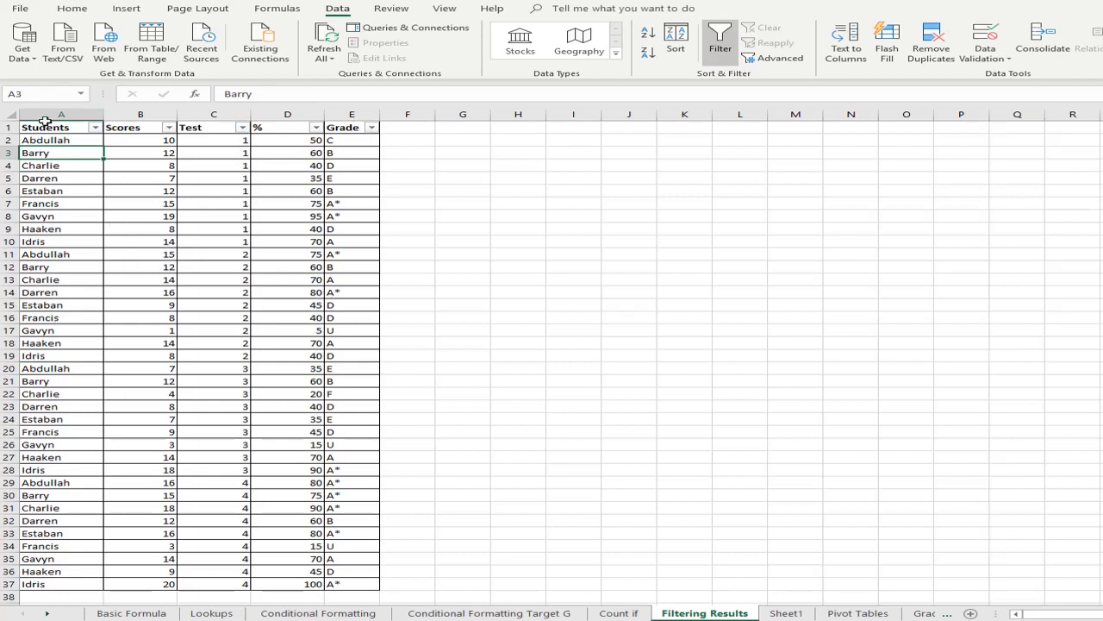
left_click_drag(43, 128, 345, 583)
left_click(298, 506)
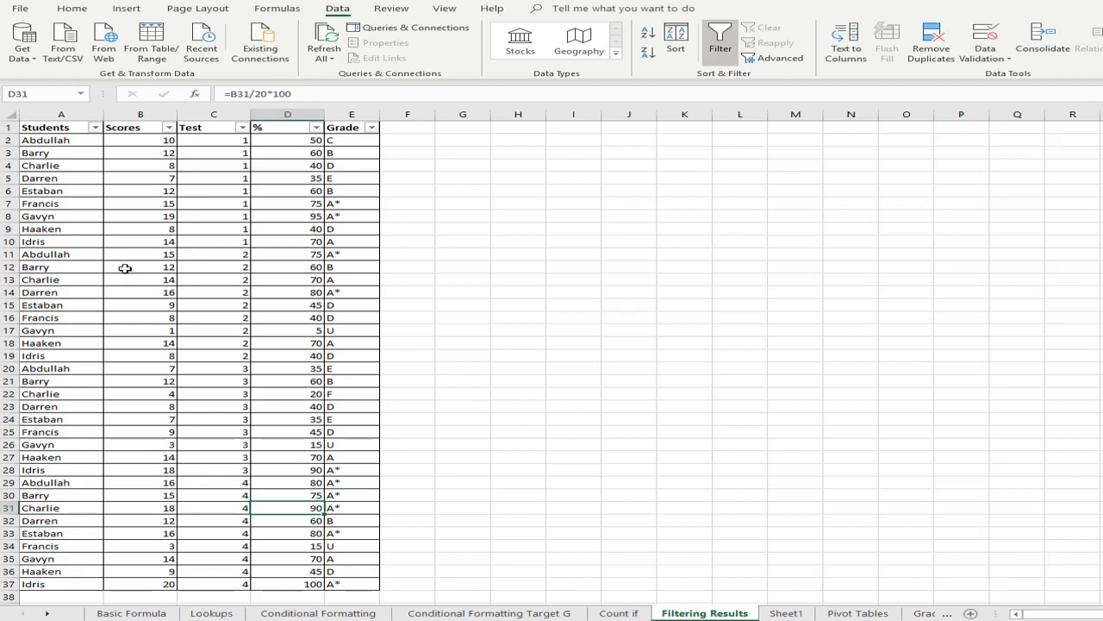
left_click_drag(83, 138, 92, 250)
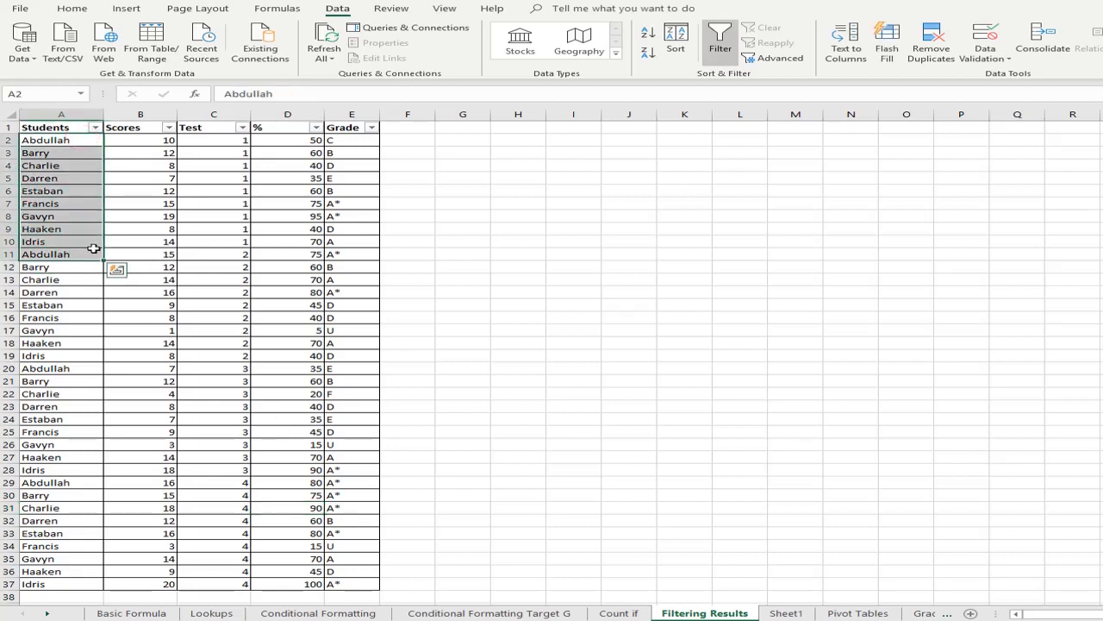
left_click(74, 313)
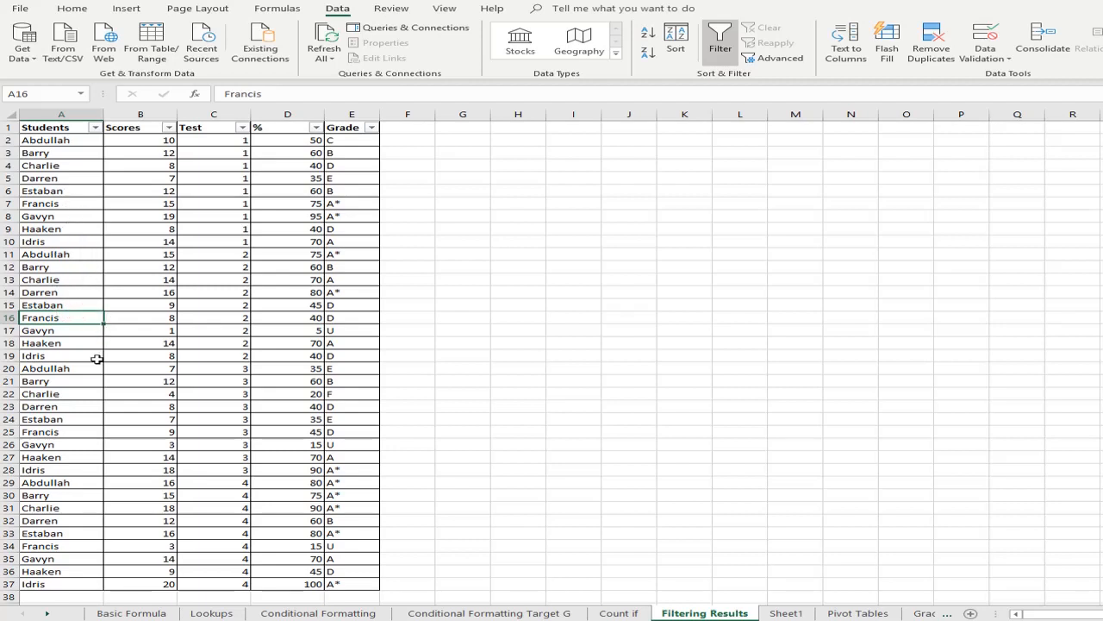
- Filter the Students column to show only the second student in the filter's list of names
left_click(96, 127)
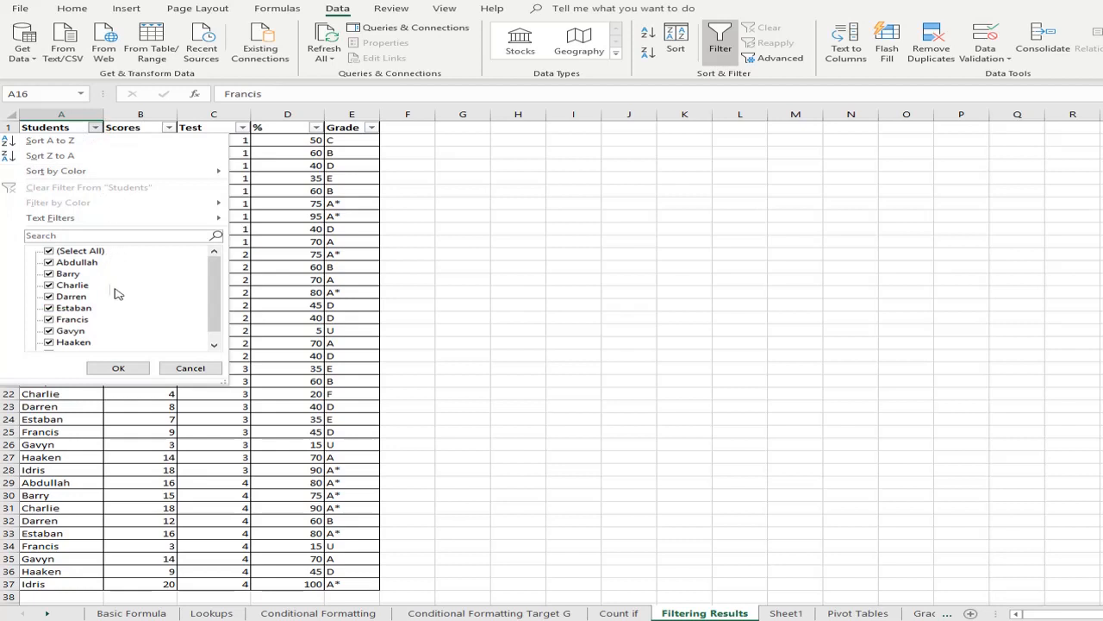
left_click(50, 251)
left_click(50, 274)
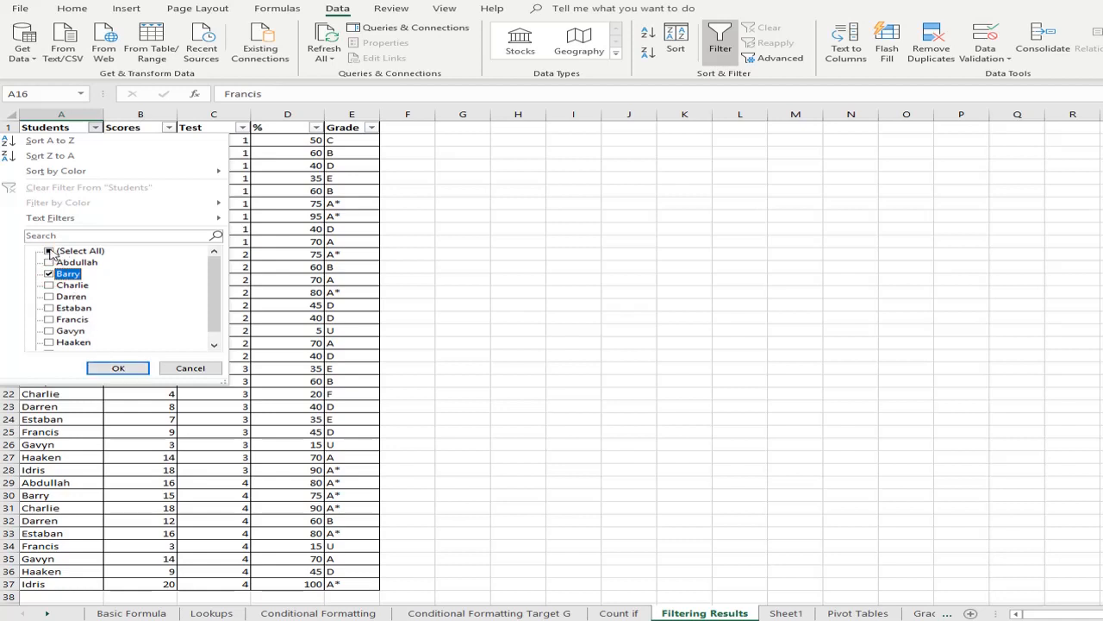
left_click(50, 251)
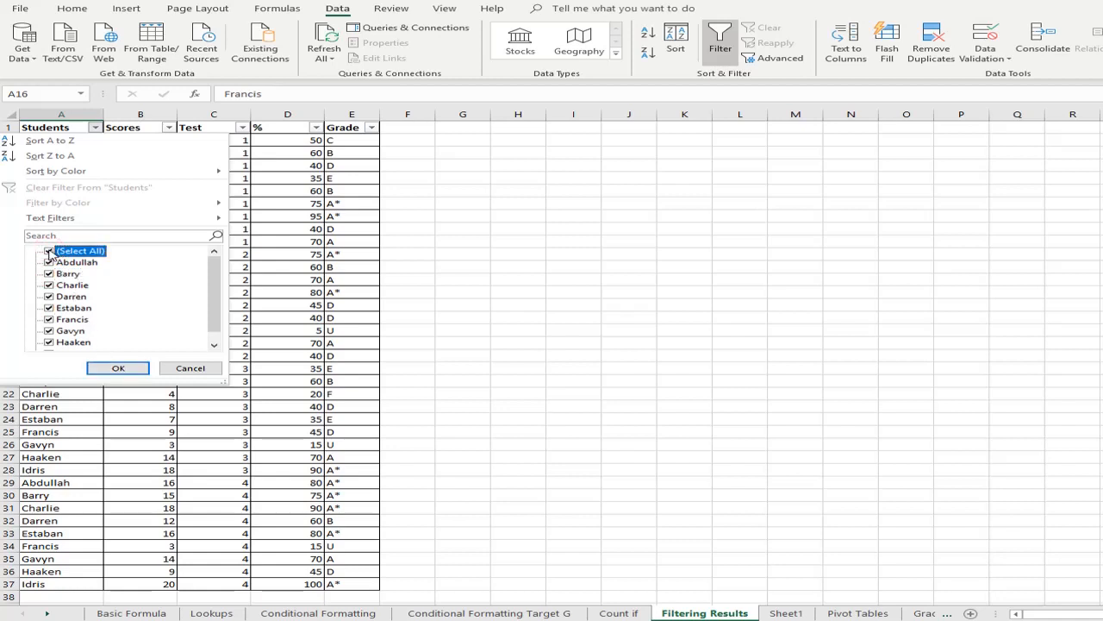
left_click(50, 251)
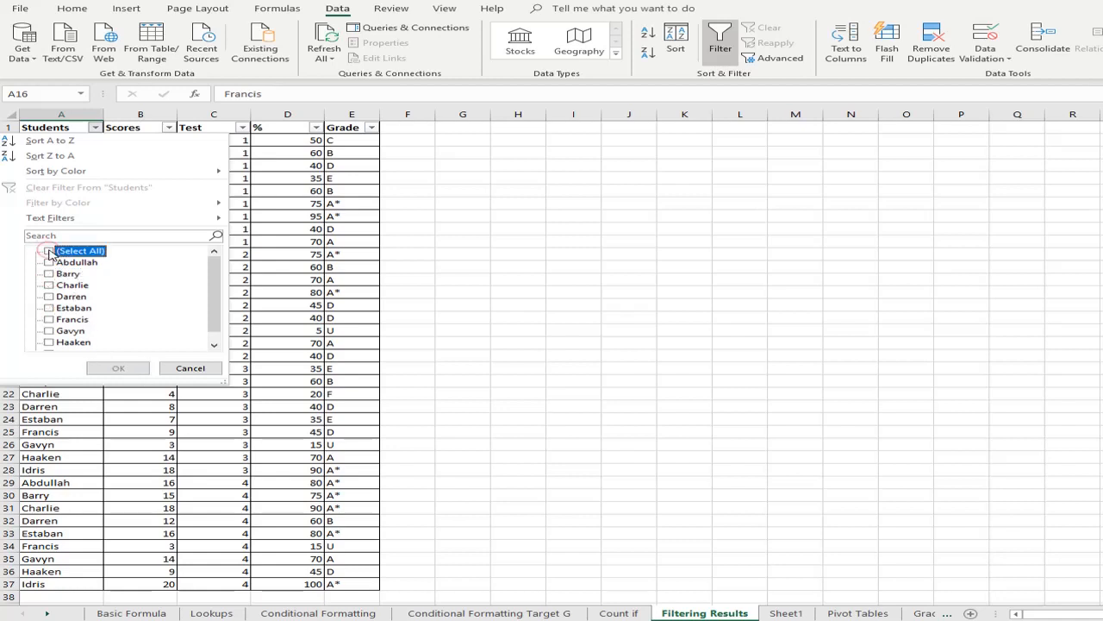
left_click(50, 273)
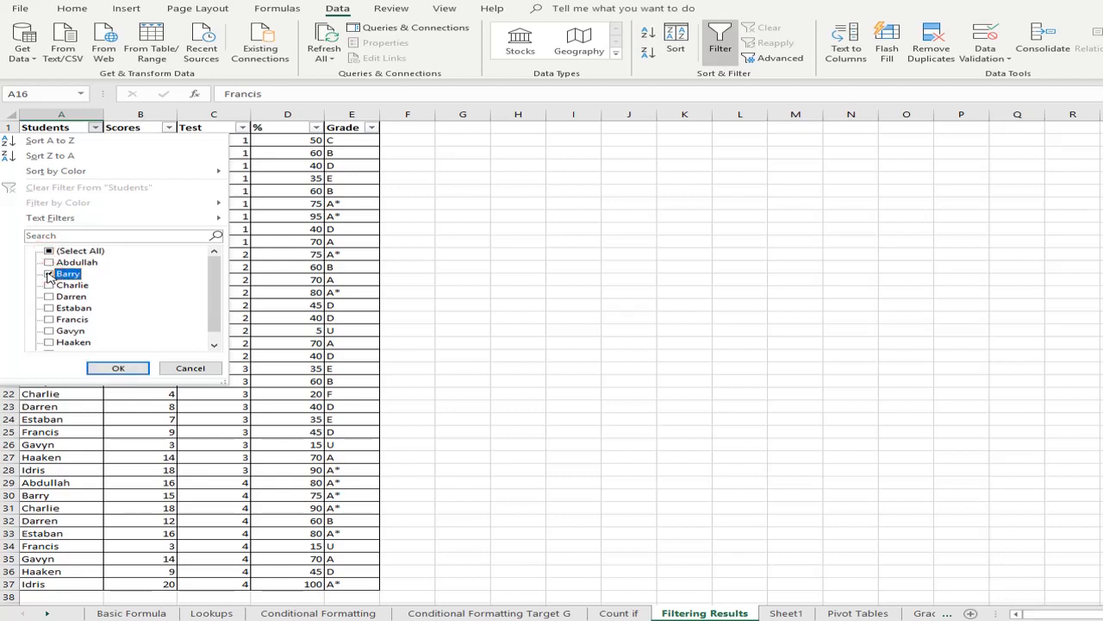
left_click(116, 369)
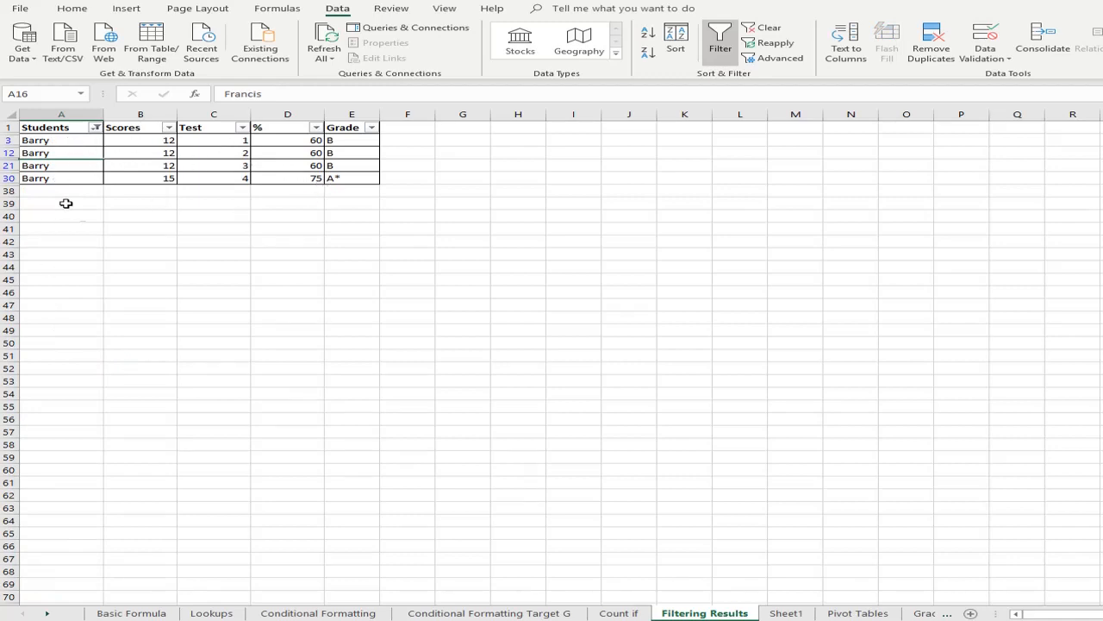
- Search the Students filter for the fourth listed student's name and show only that student's rows
left_click(96, 127)
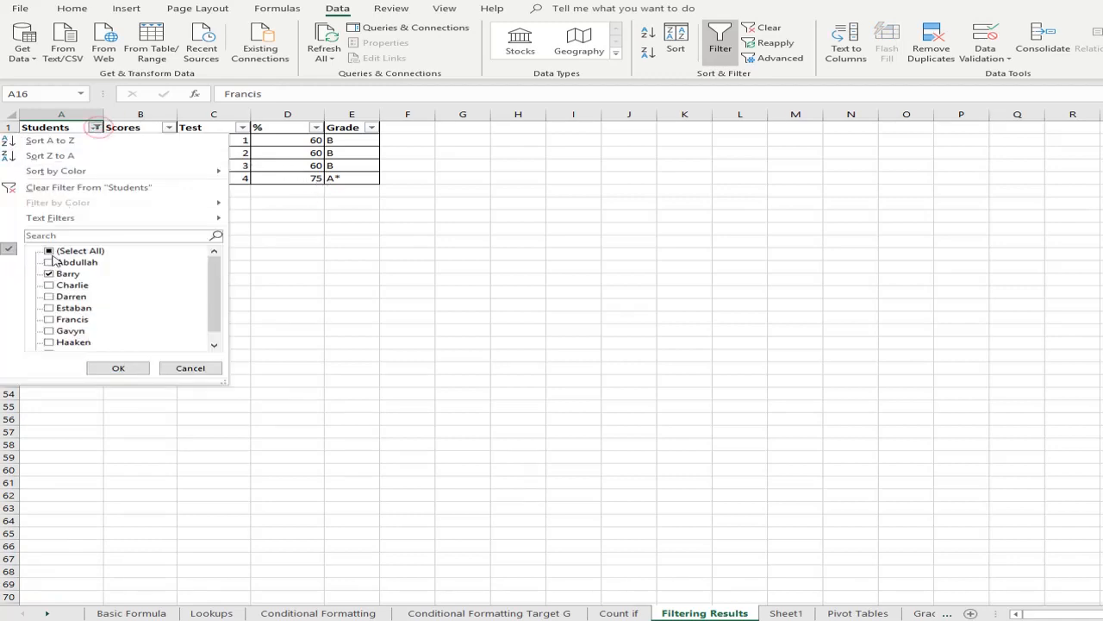
left_click(49, 250)
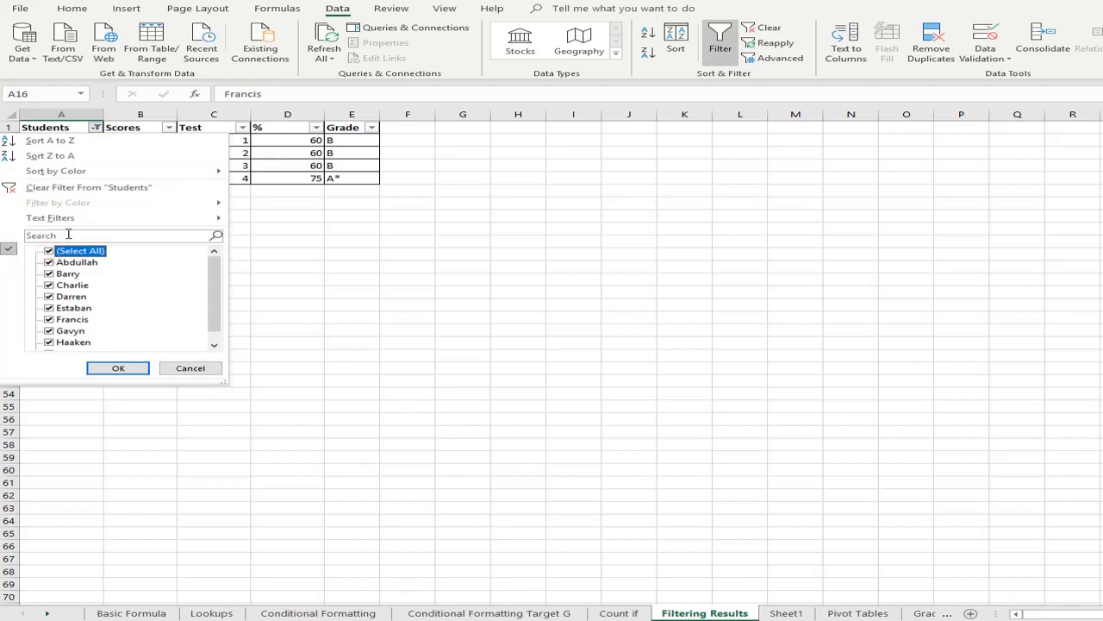
left_click(67, 234)
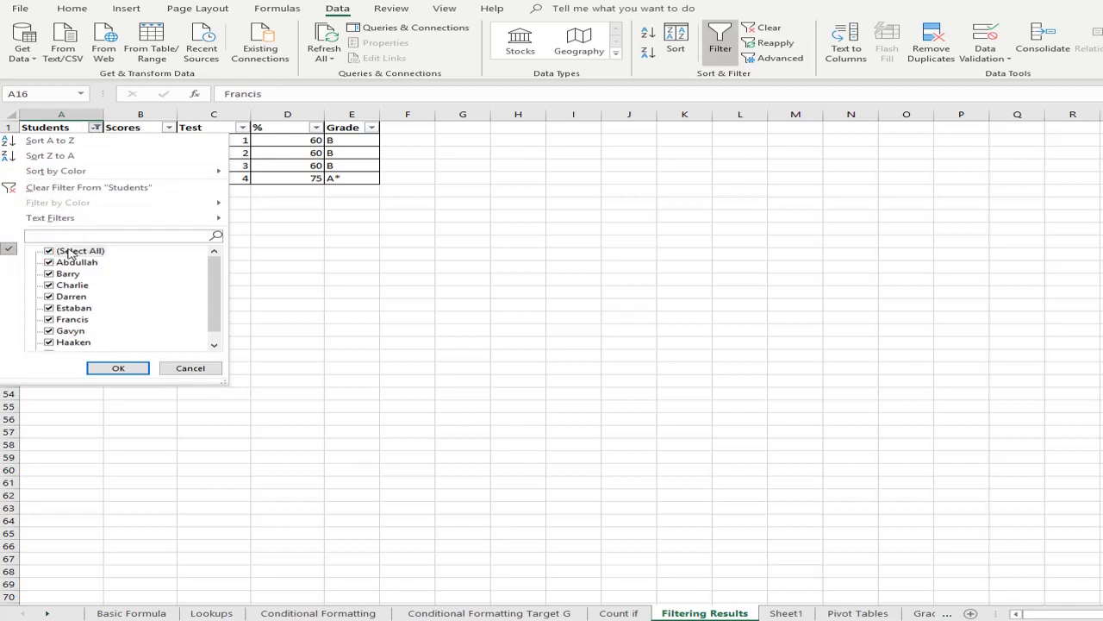
type("Darren")
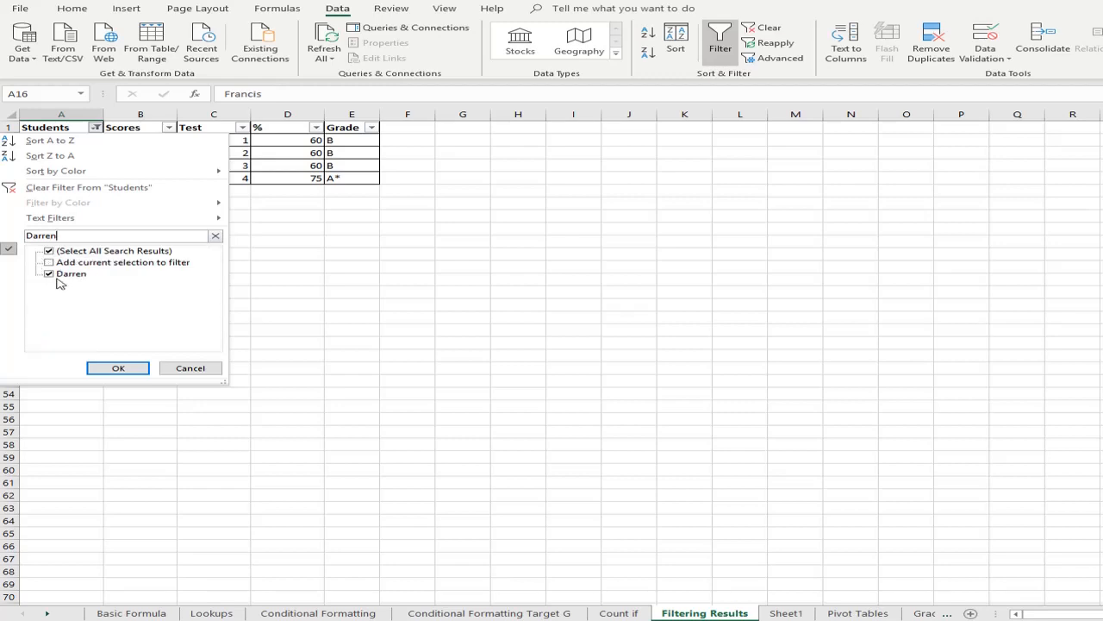
left_click(118, 368)
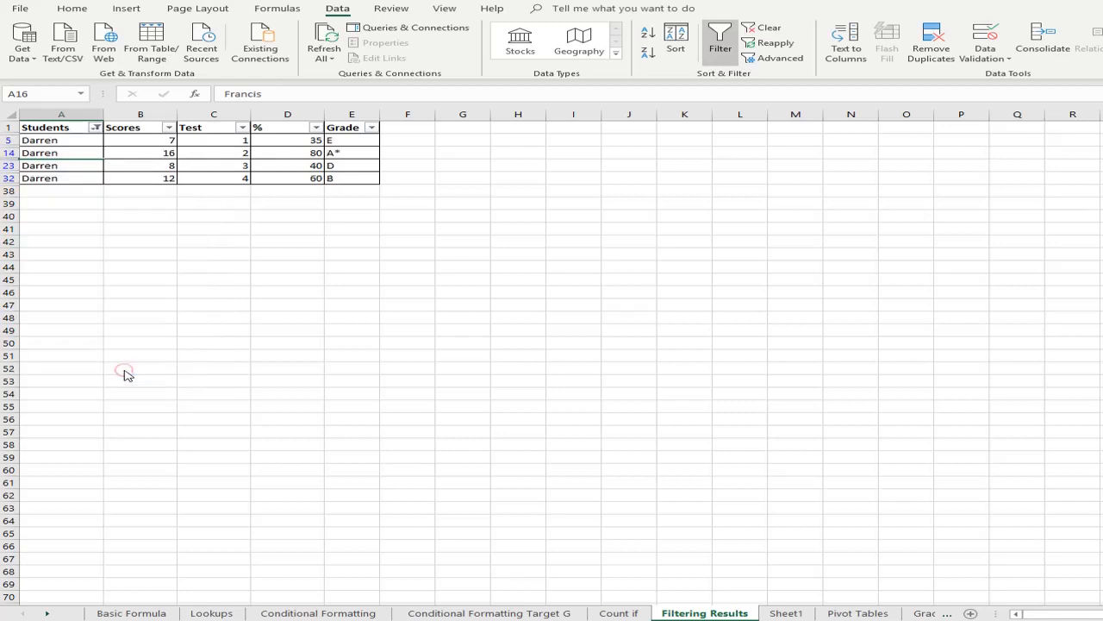
- Apply a text filter to the Students column showing rows where the name begins with EST
left_click(97, 128)
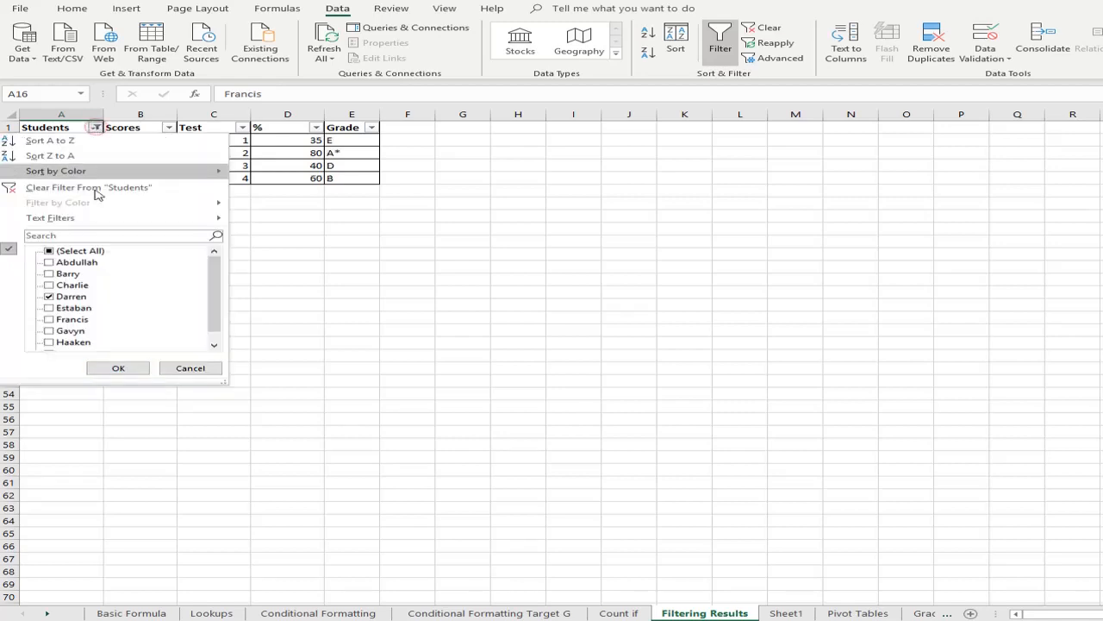
left_click(52, 251)
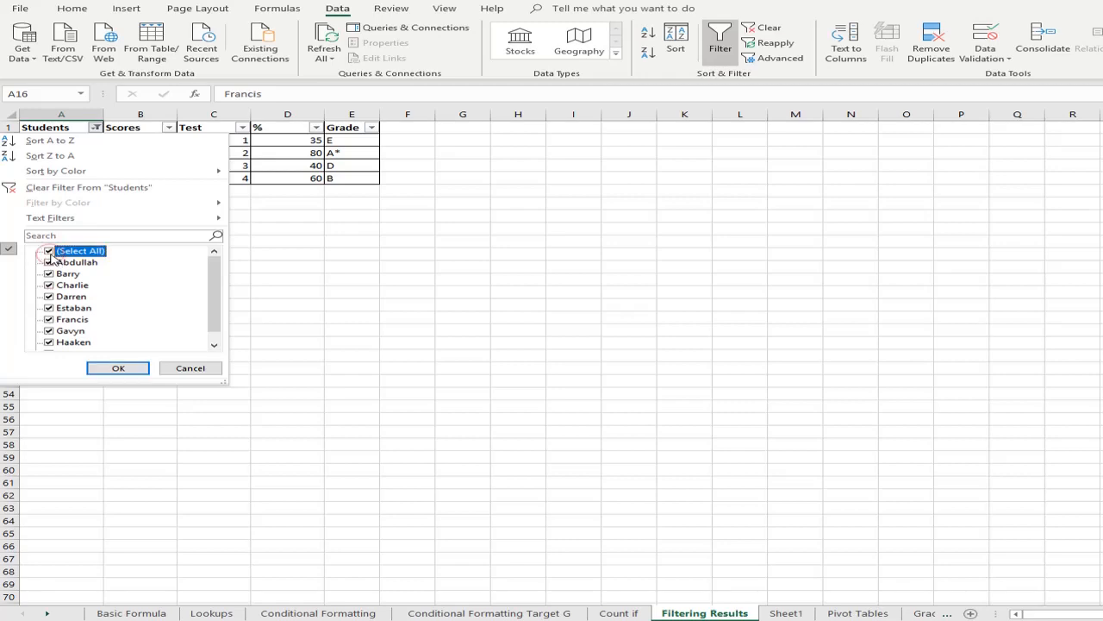
mouse_move(144, 223)
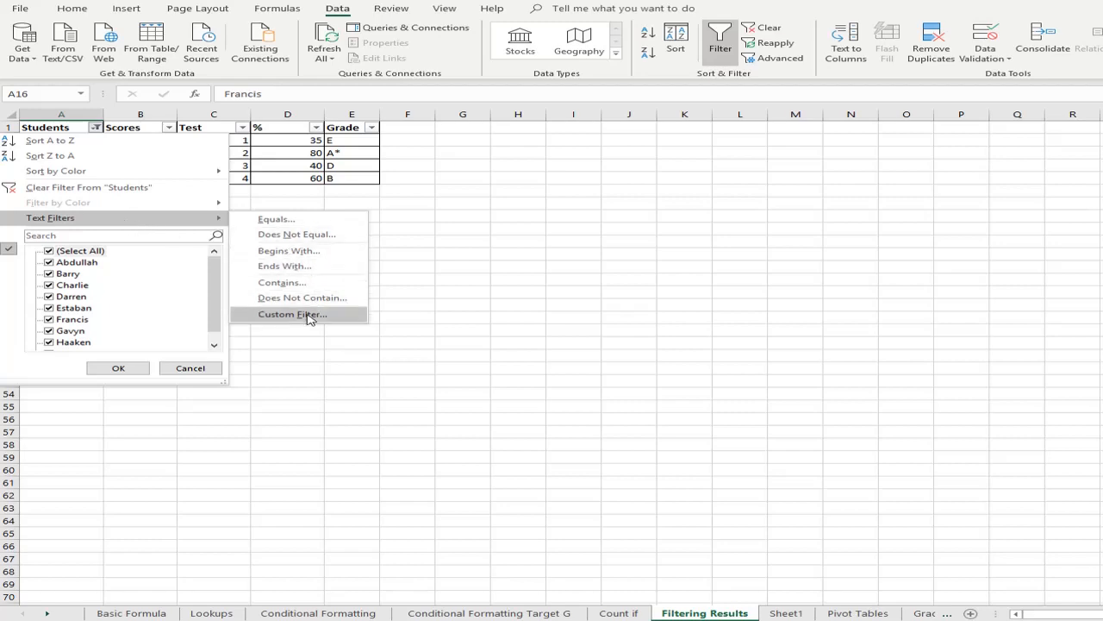
left_click(319, 256)
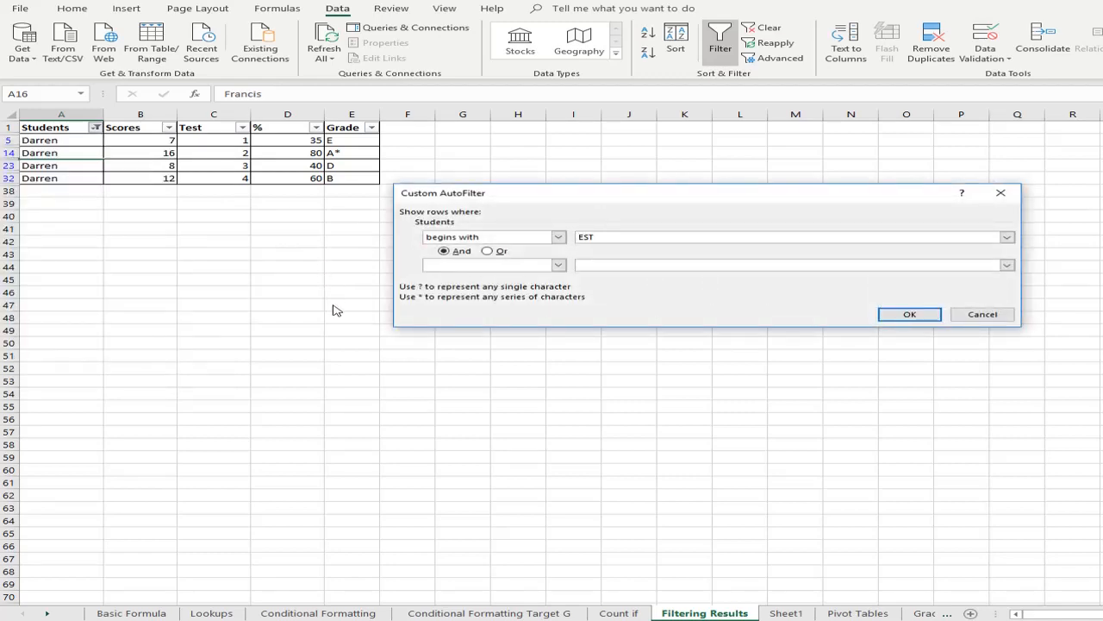
left_click(910, 314)
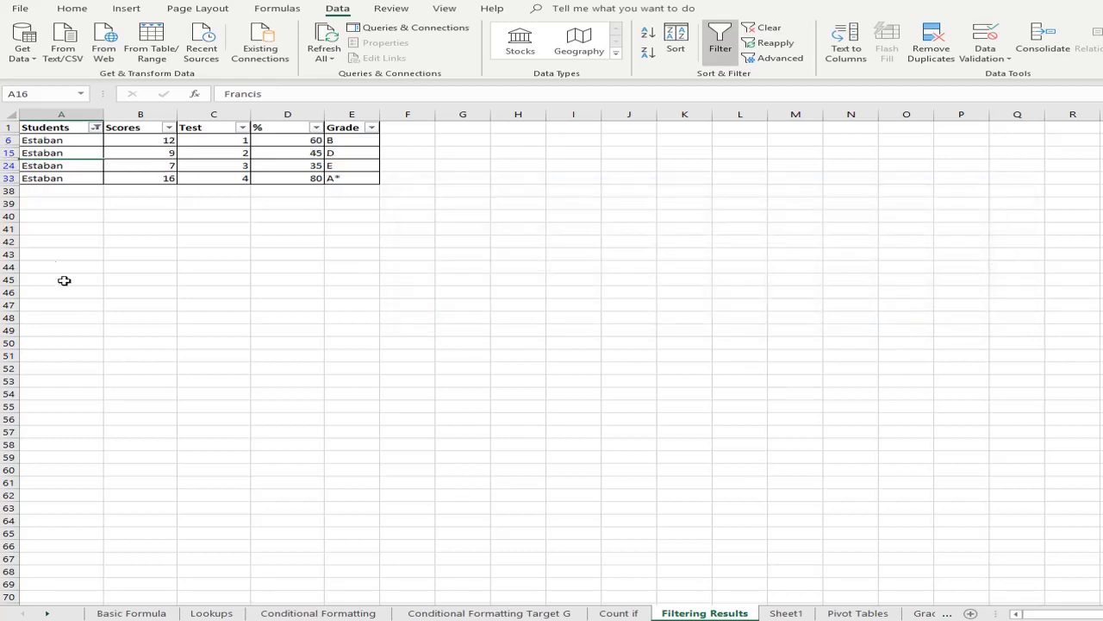
- Clear the filter from the Students column
left_click_drag(52, 139, 67, 177)
left_click(85, 263)
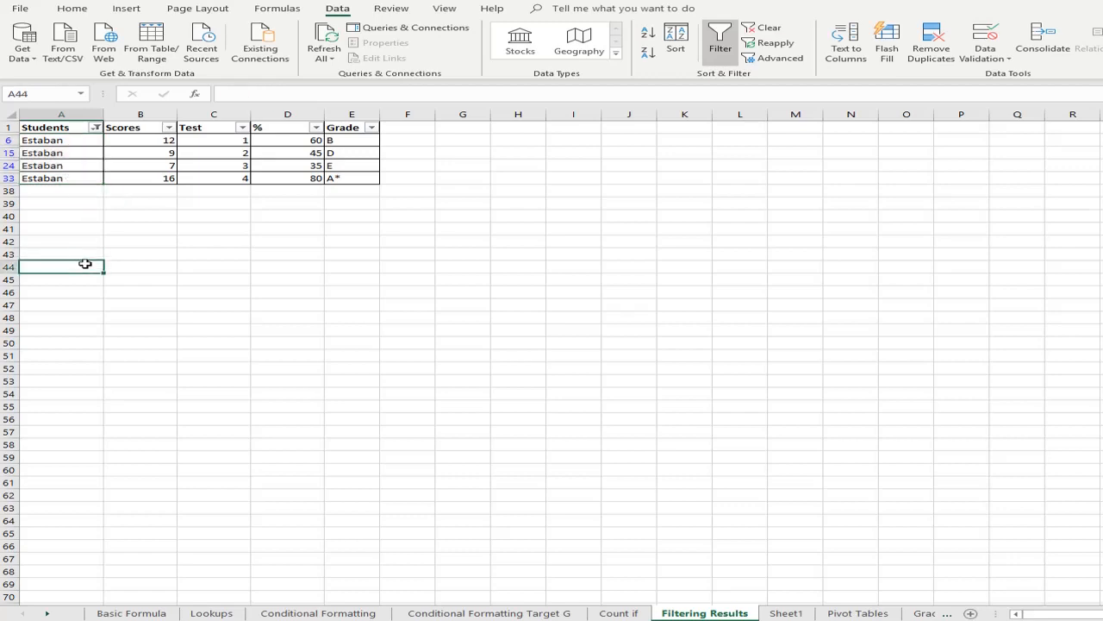
left_click(96, 127)
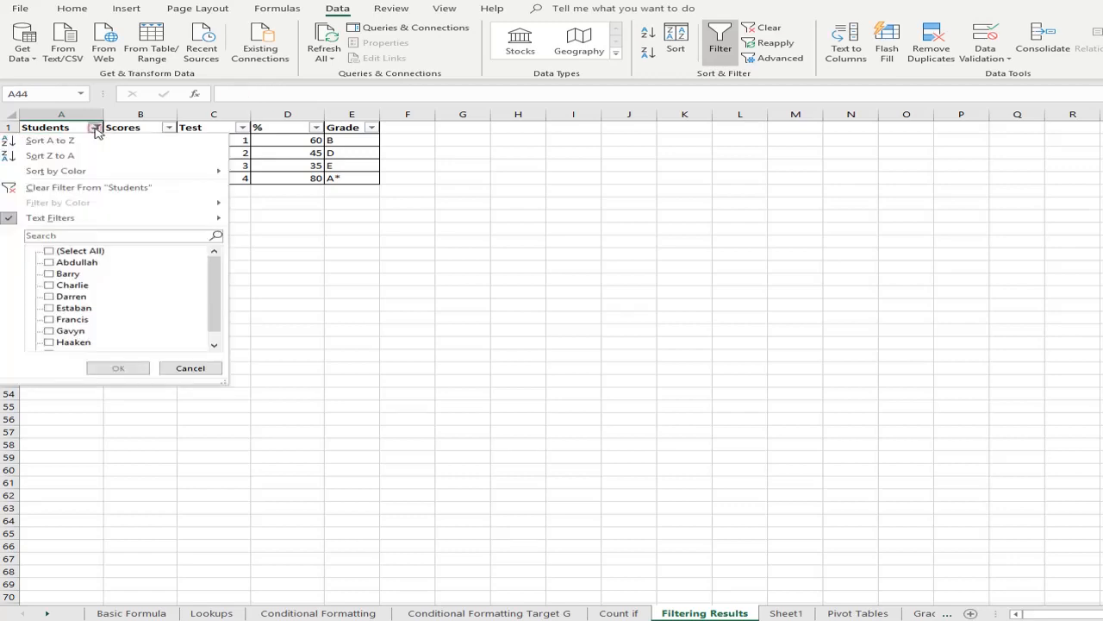
left_click(96, 190)
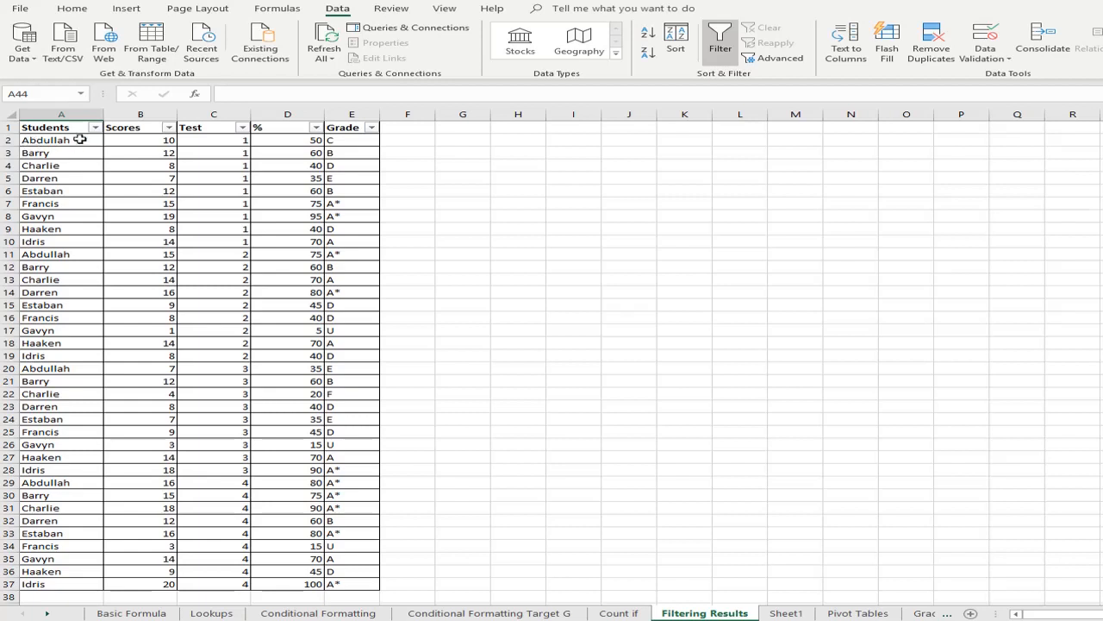
- Try a number filter on the Scores column for values greater than 8, and undo it
left_click(170, 127)
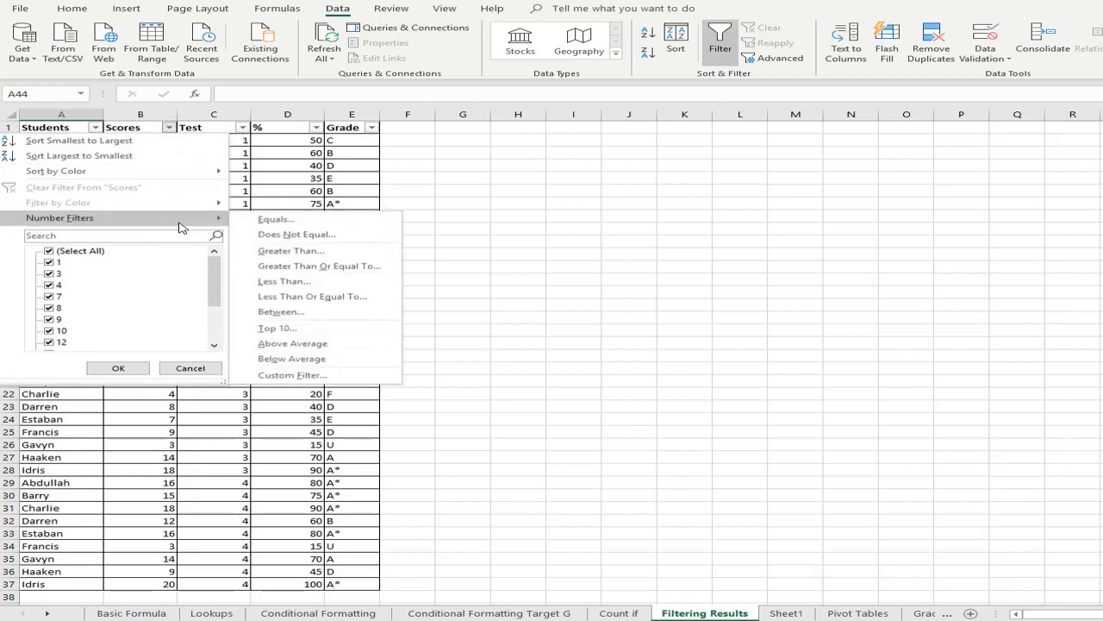
left_click(336, 251)
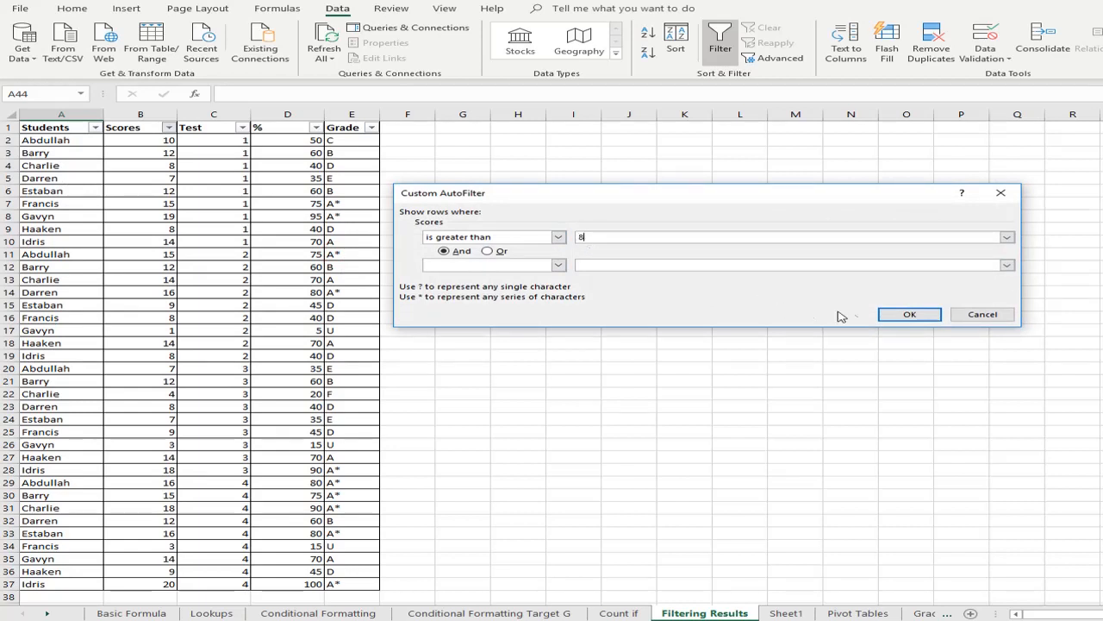
left_click(888, 317)
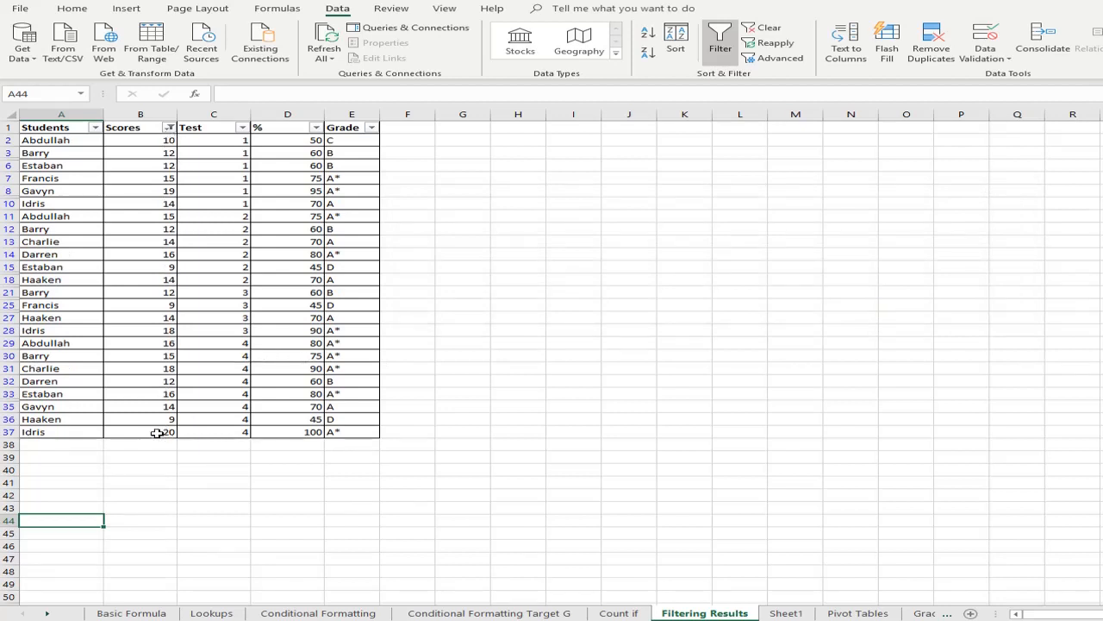
key("ctrl+z")
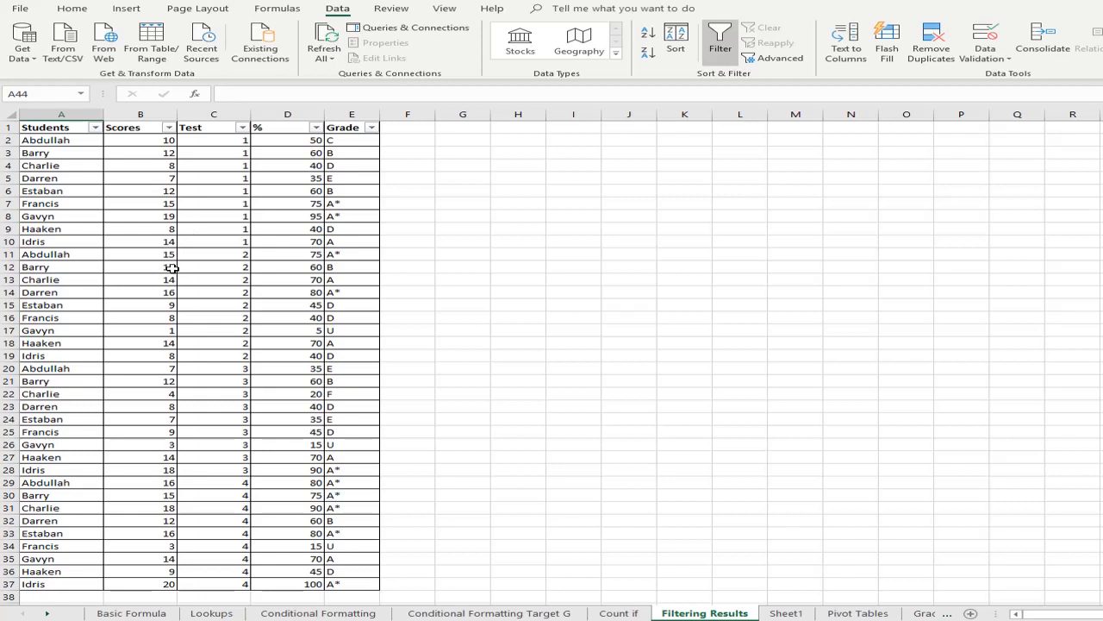
- Filter the Test column to show only tests 3 and 4, and check the remaining test values
left_click(242, 128)
left_click(88, 251)
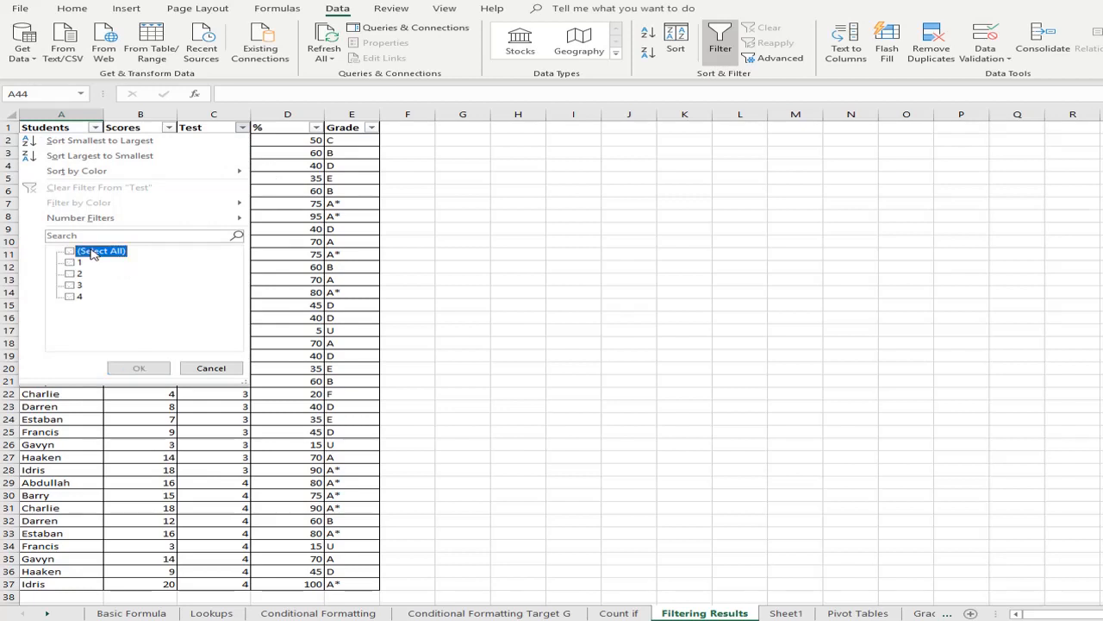
left_click(69, 285)
left_click(70, 296)
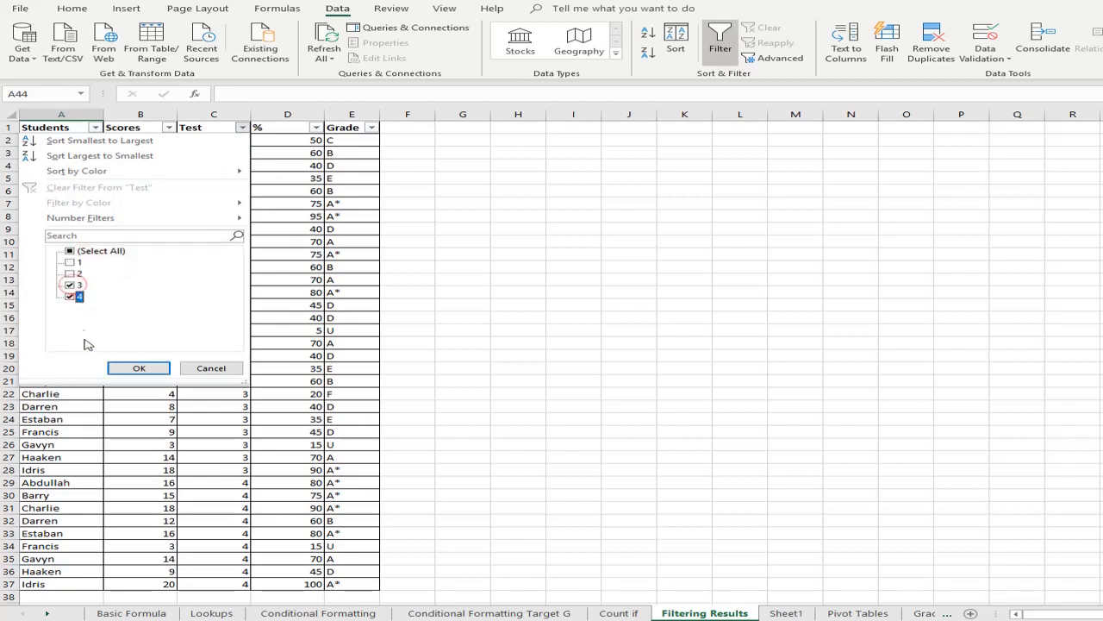
left_click(138, 369)
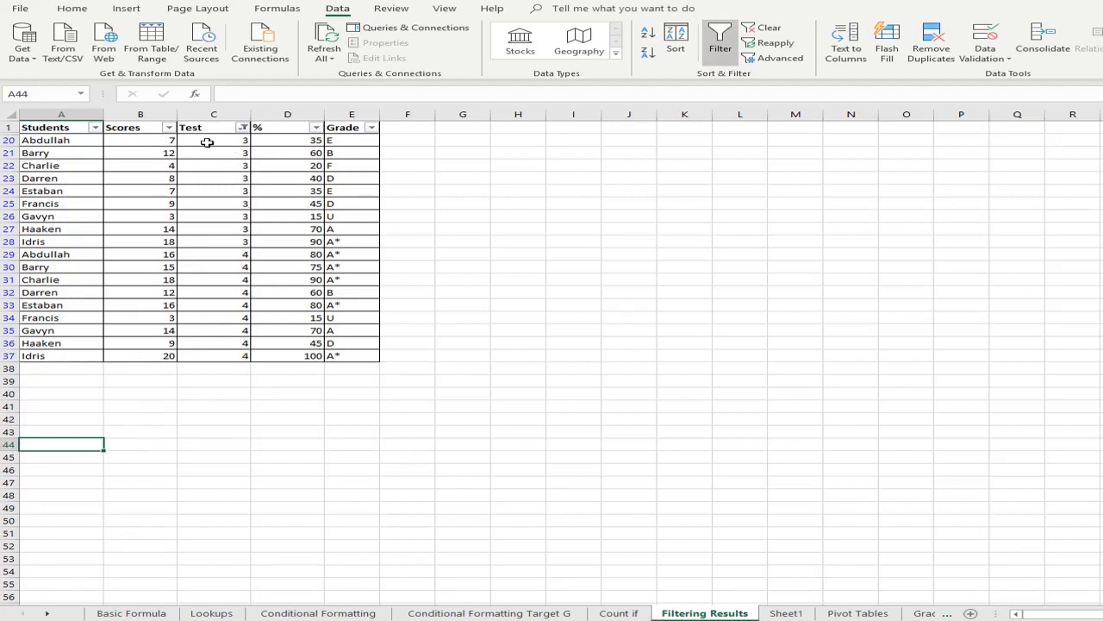
left_click_drag(207, 143, 210, 355)
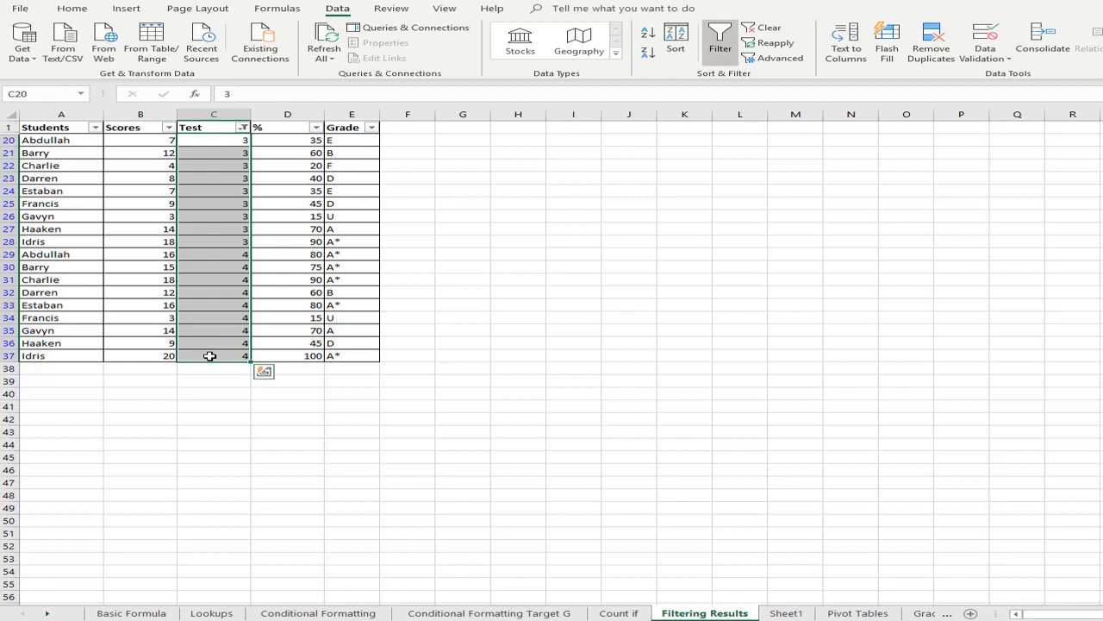
left_click(210, 344)
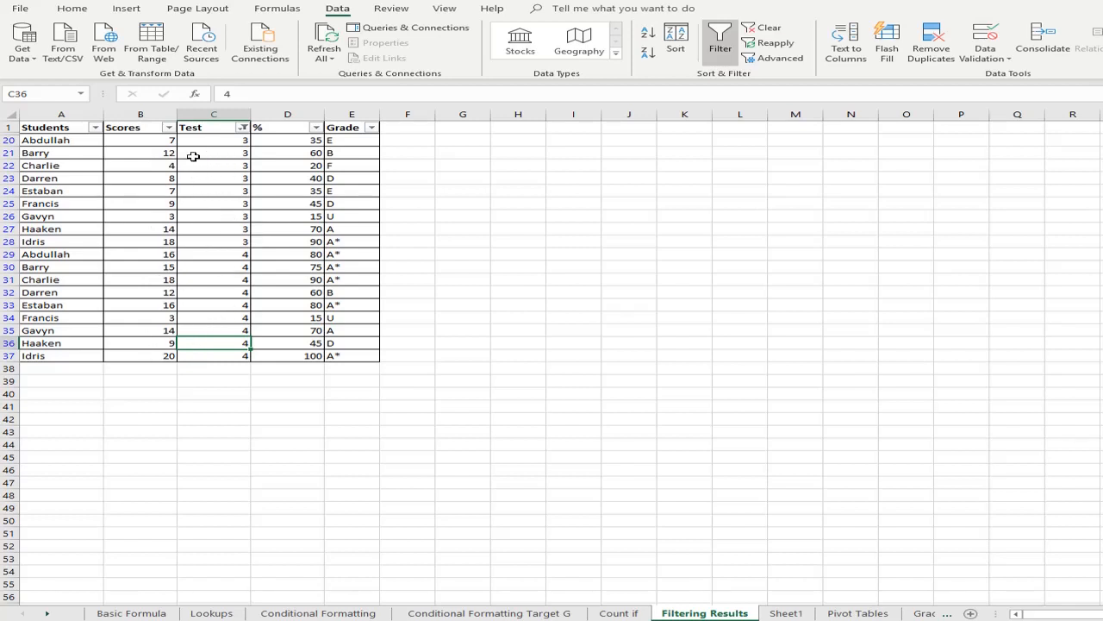
- Add a number filter to the Scores column showing only scores greater than 10
left_click(169, 127)
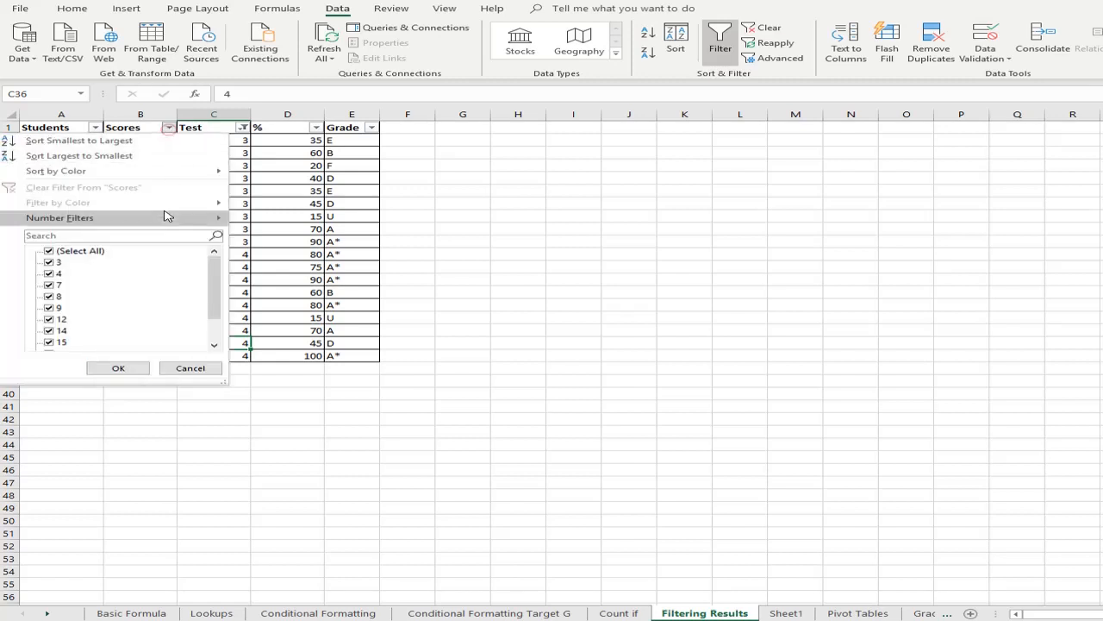
mouse_move(134, 217)
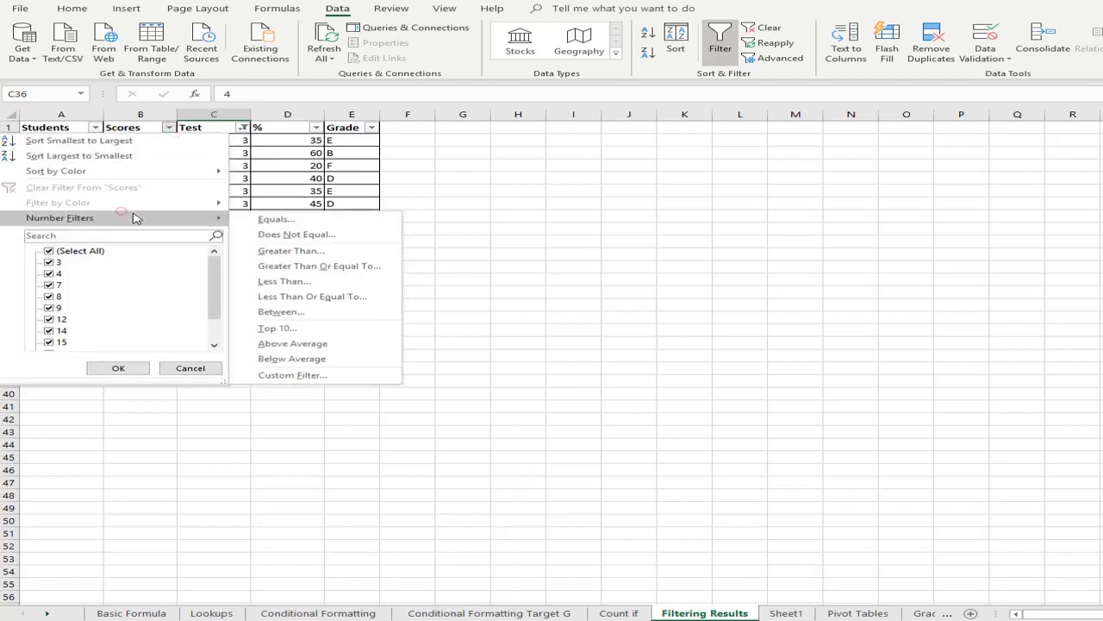
left_click(312, 258)
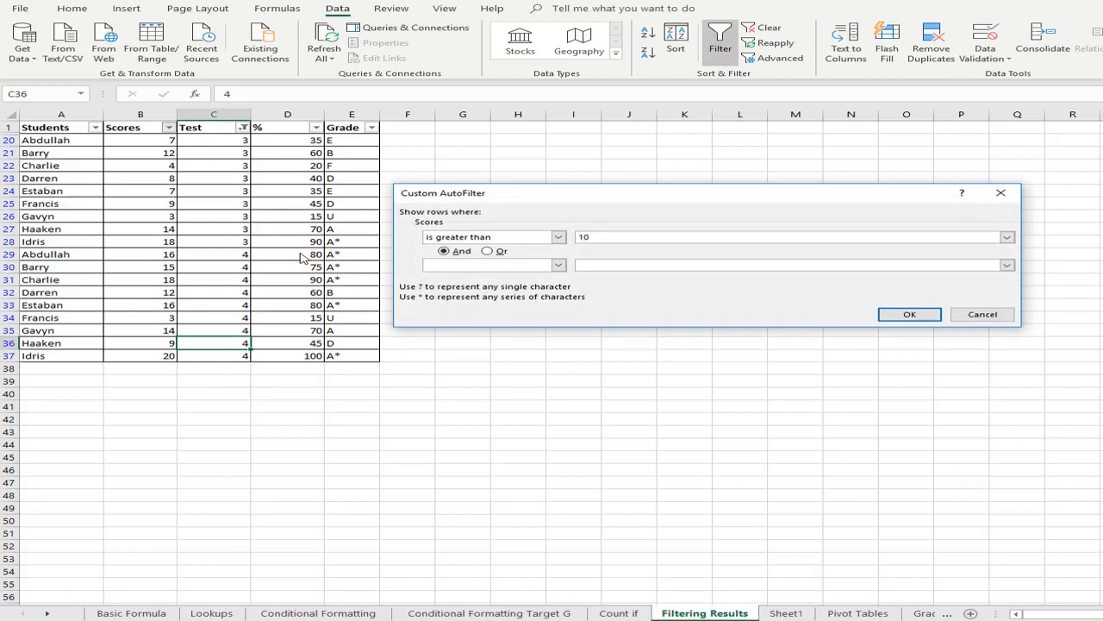
left_click(907, 315)
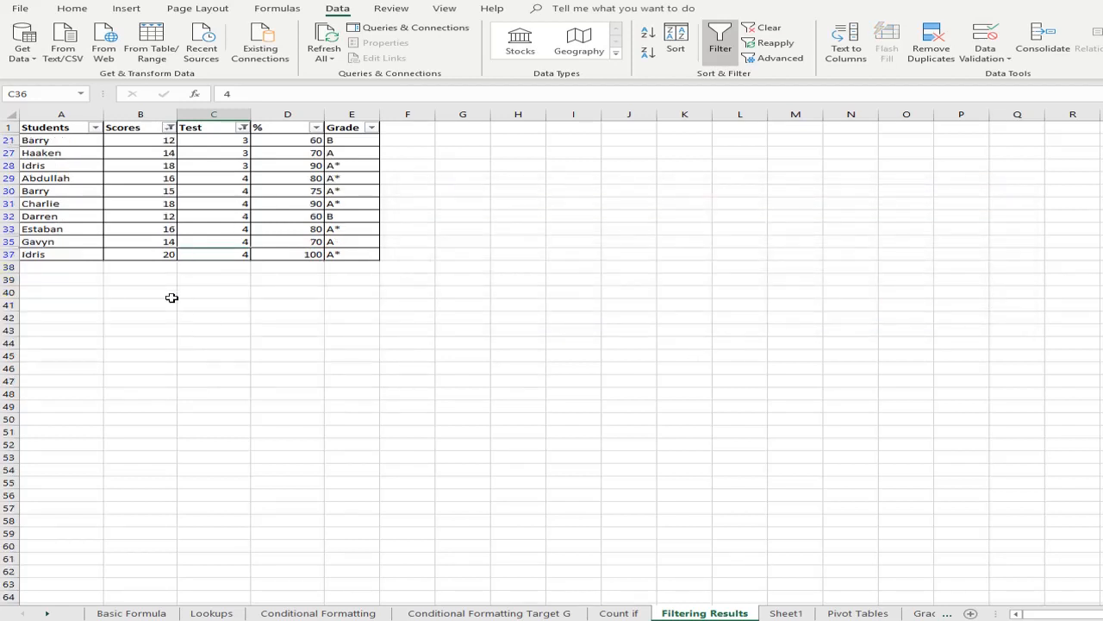
left_click(183, 361)
left_click(180, 368)
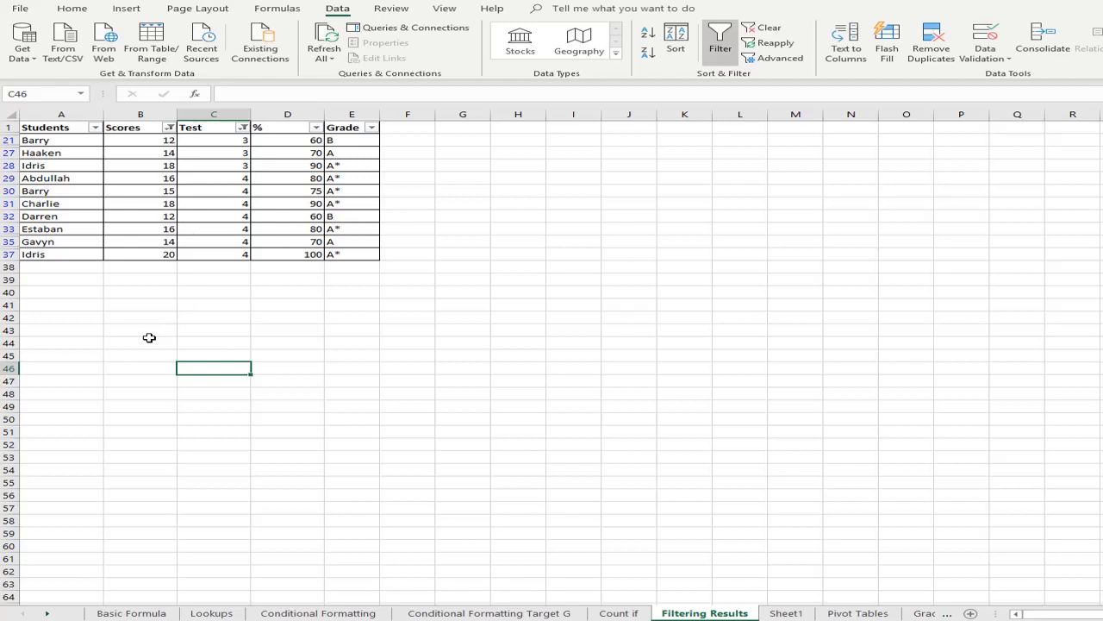
- Sort the filtered rows by Scores from smallest to largest, and re-sort them from largest to smallest
left_click(169, 127)
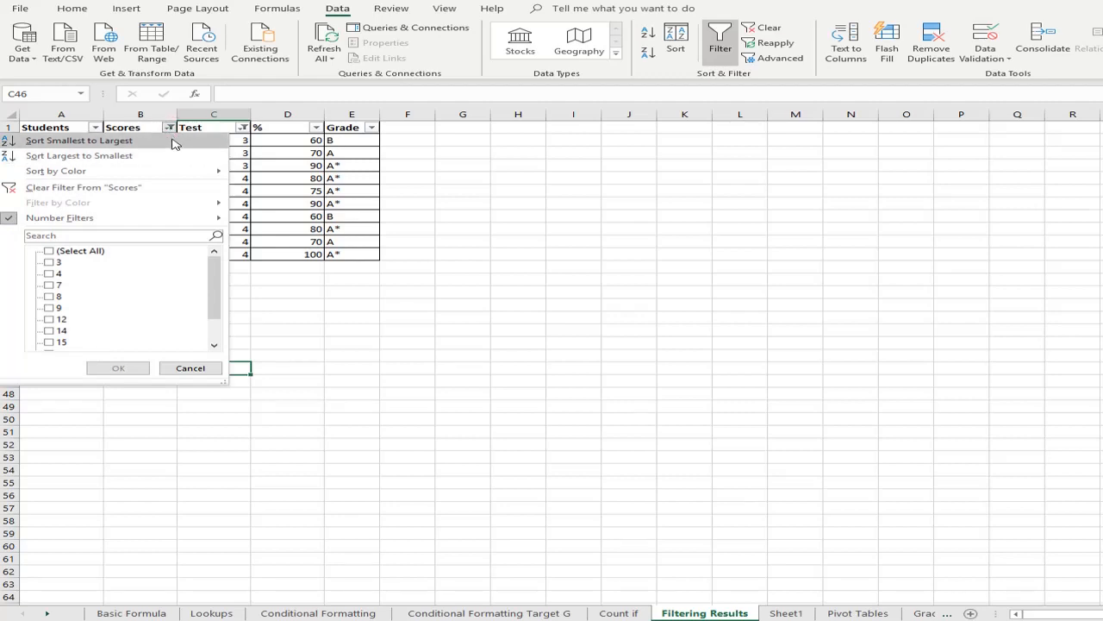
left_click(172, 140)
left_click(169, 128)
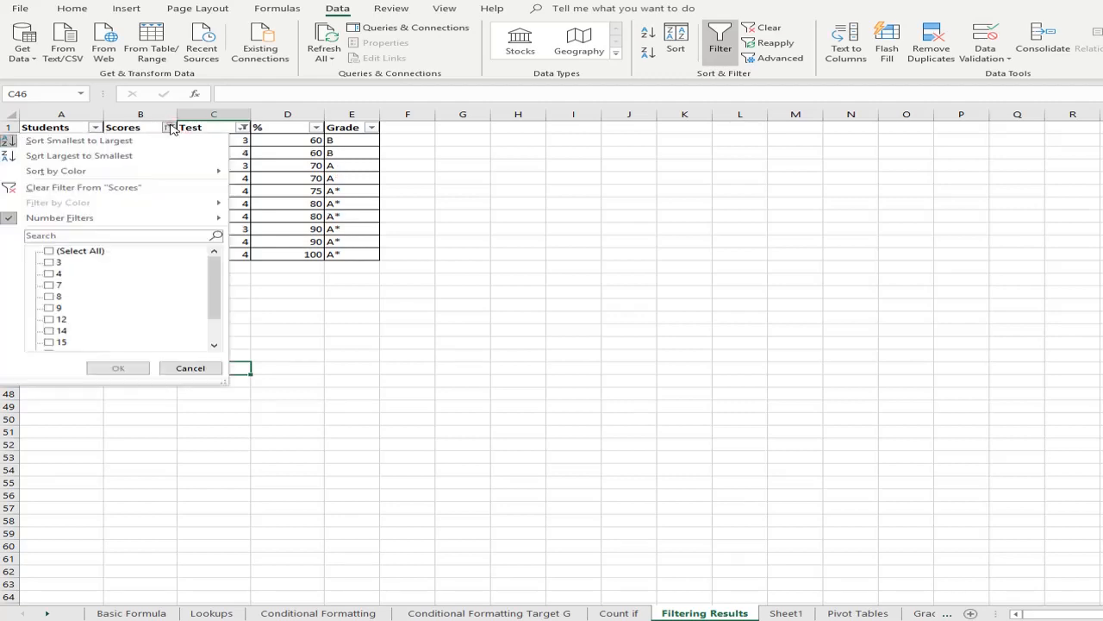
left_click(162, 156)
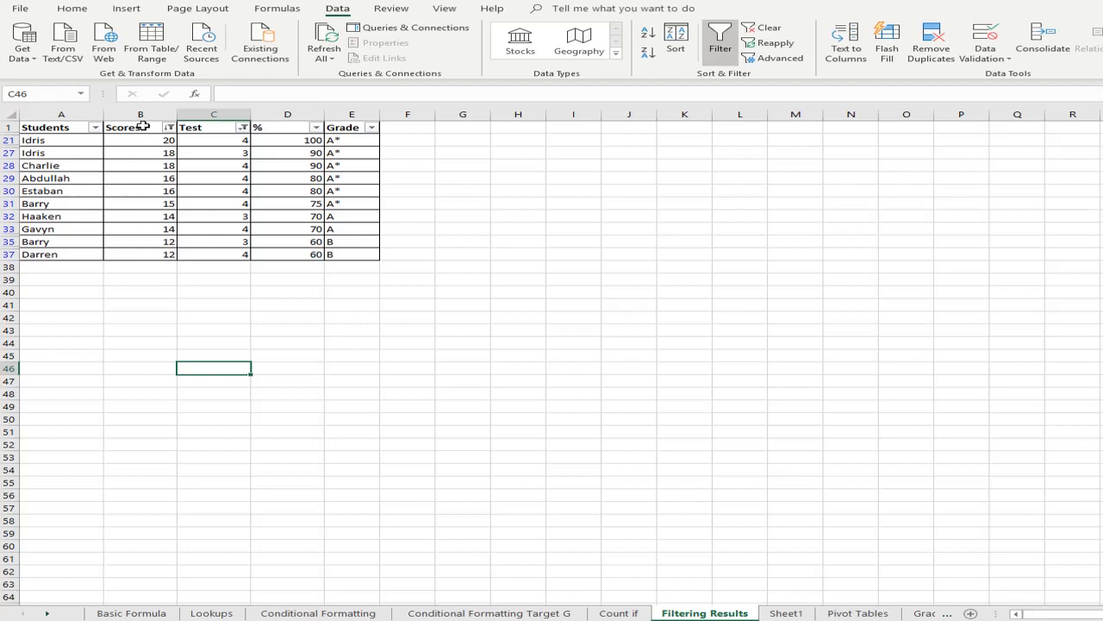
- Sort the filtered rows by Students from A to Z, and re-sort them from Z to A
left_click(95, 128)
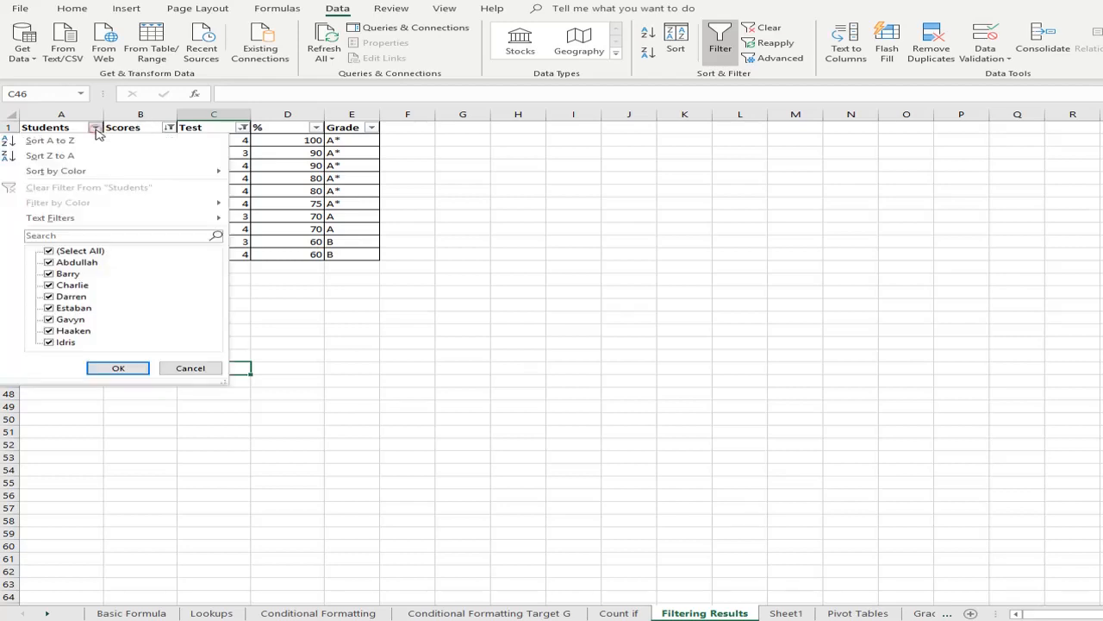
left_click(92, 141)
left_click(94, 128)
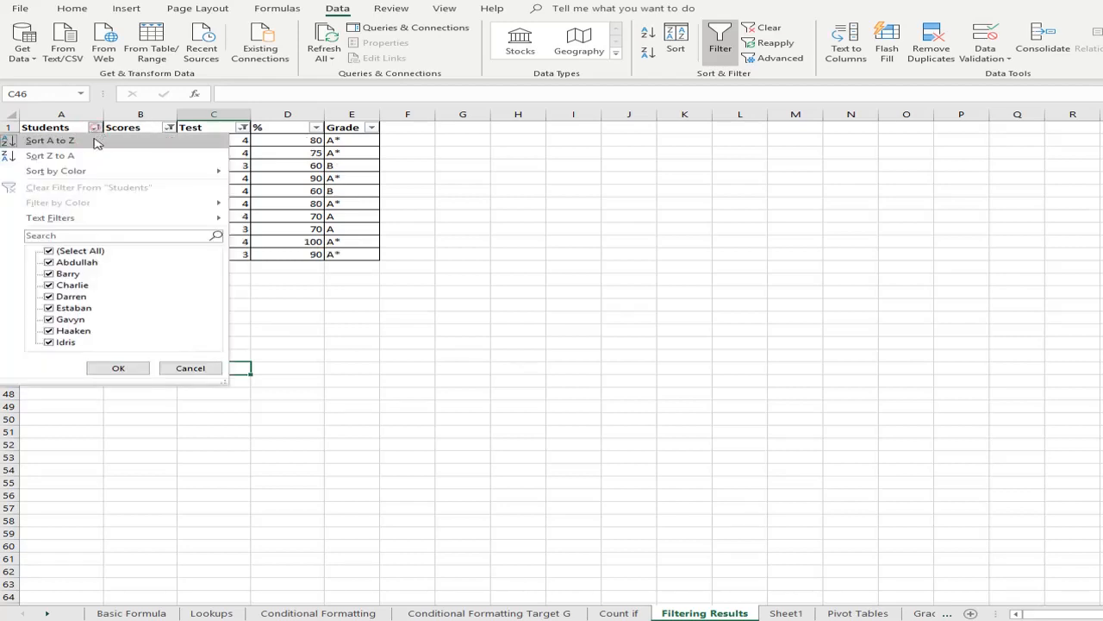
left_click(92, 155)
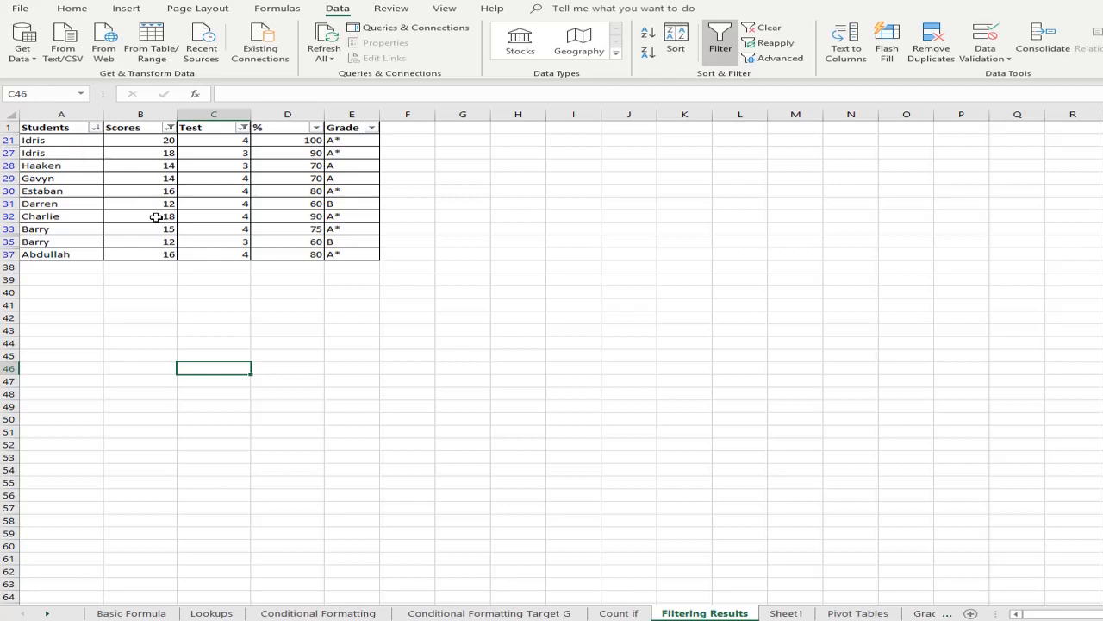
- Clear the filters from the Scores and Test columns to show all rows
left_click(169, 128)
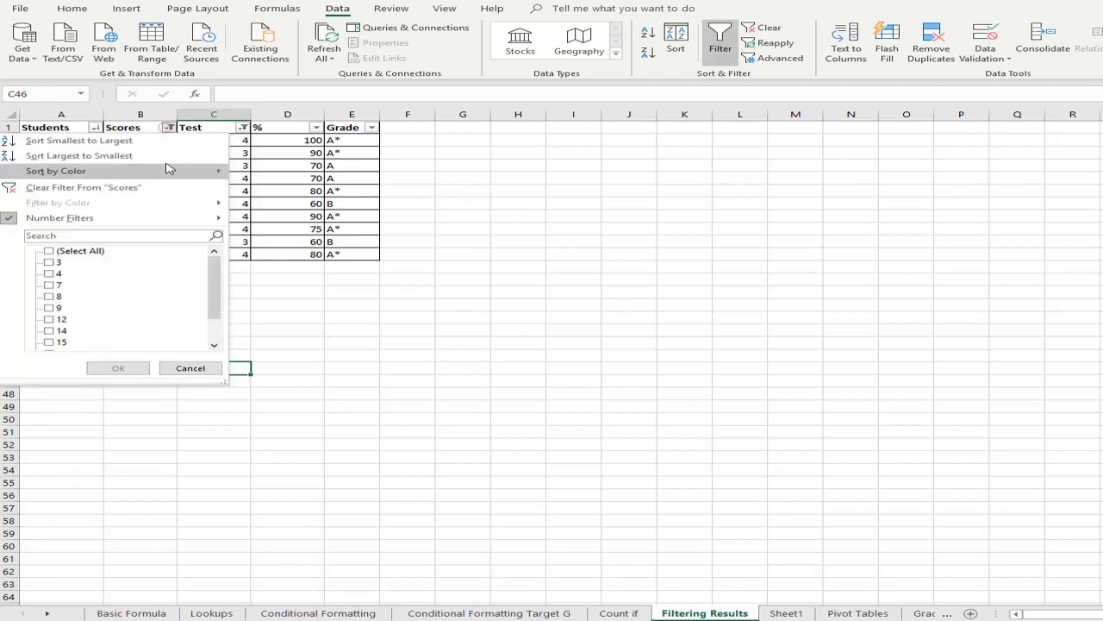
left_click(88, 188)
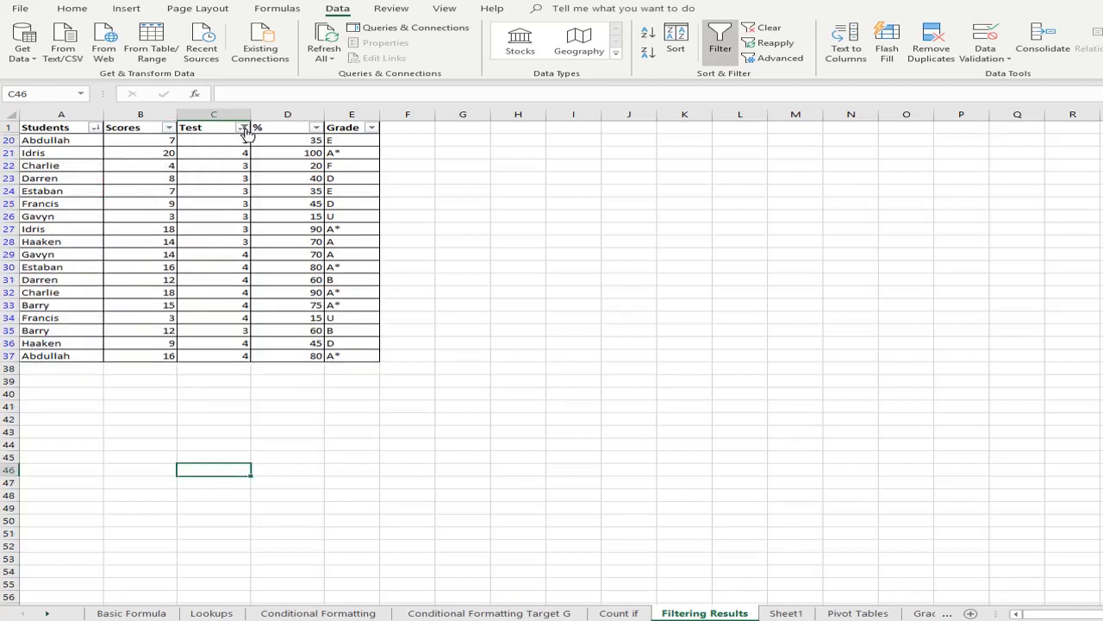
left_click(244, 127)
left_click(183, 194)
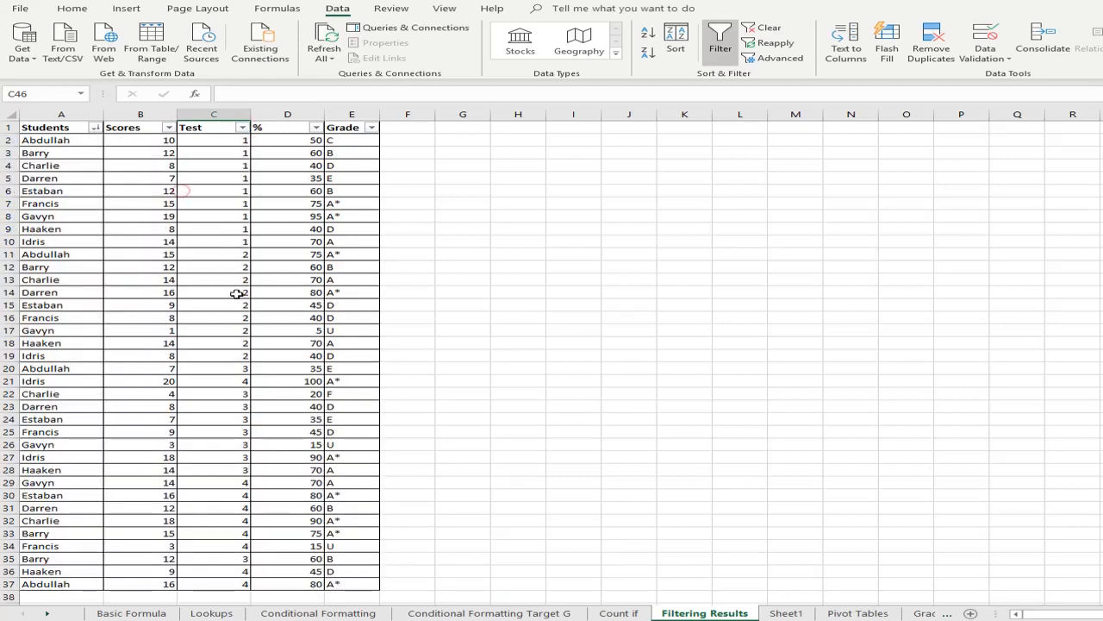
left_click(237, 298)
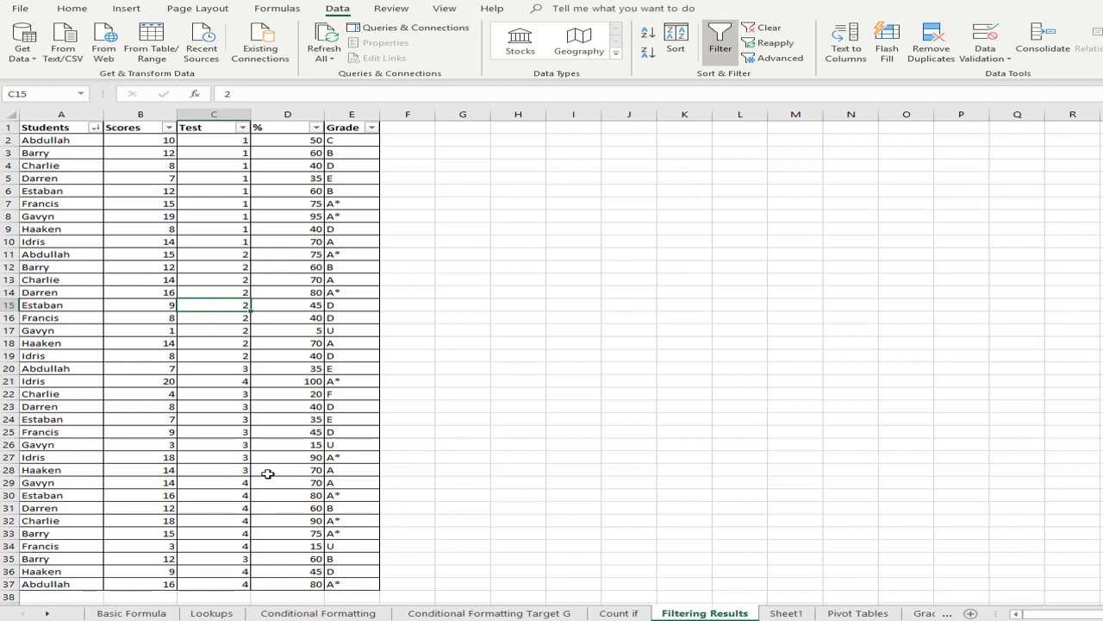
- Fill the E grade in cell E5 with red
left_click(351, 178)
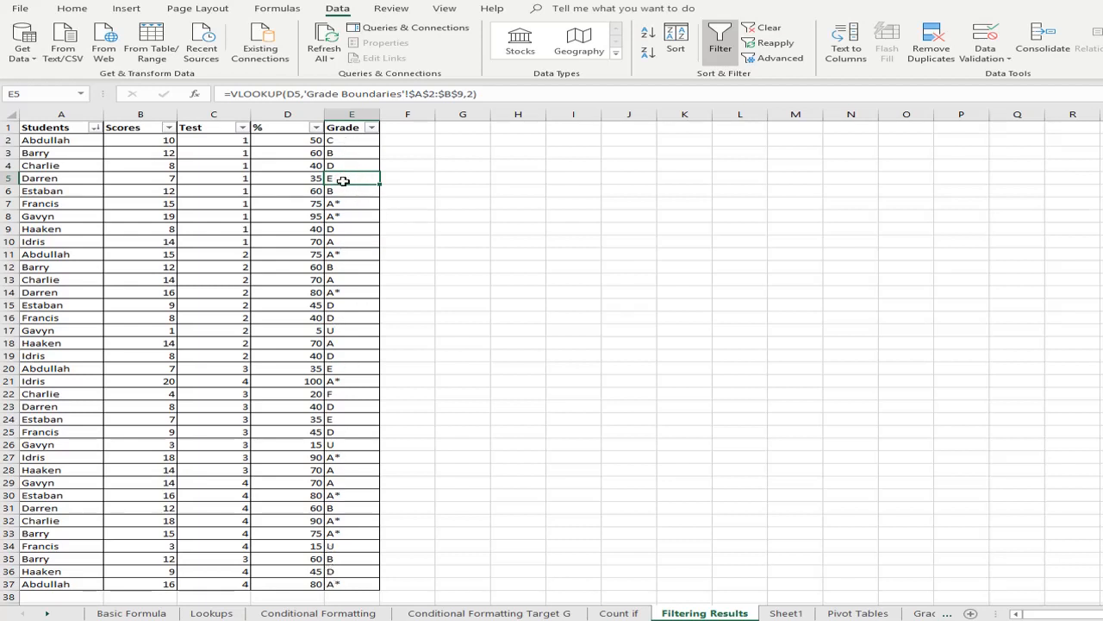
left_click(74, 9)
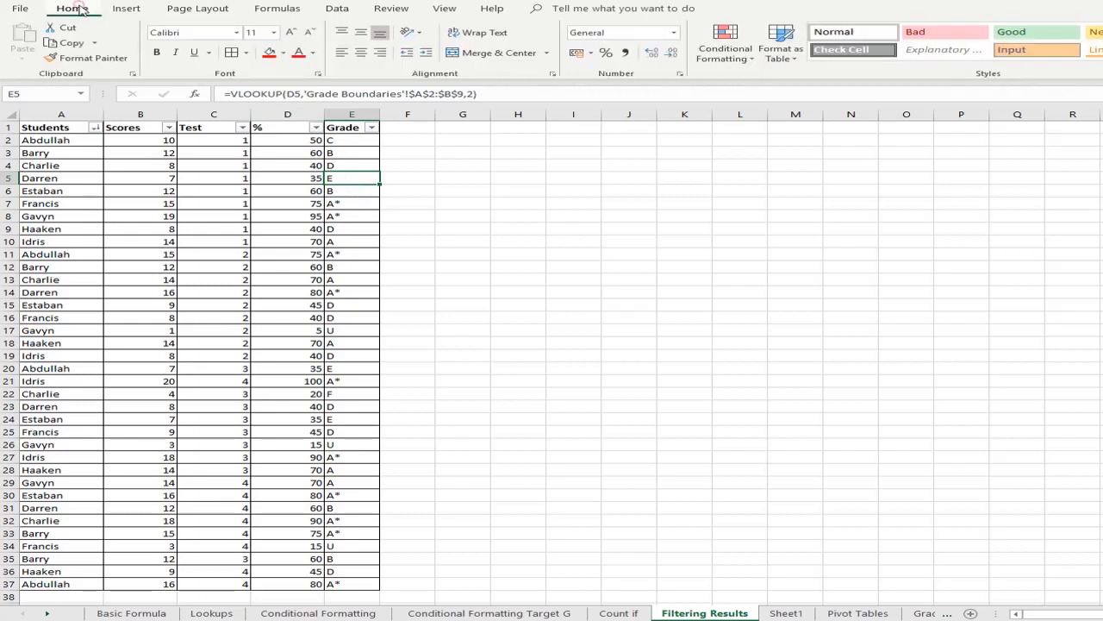
left_click(269, 52)
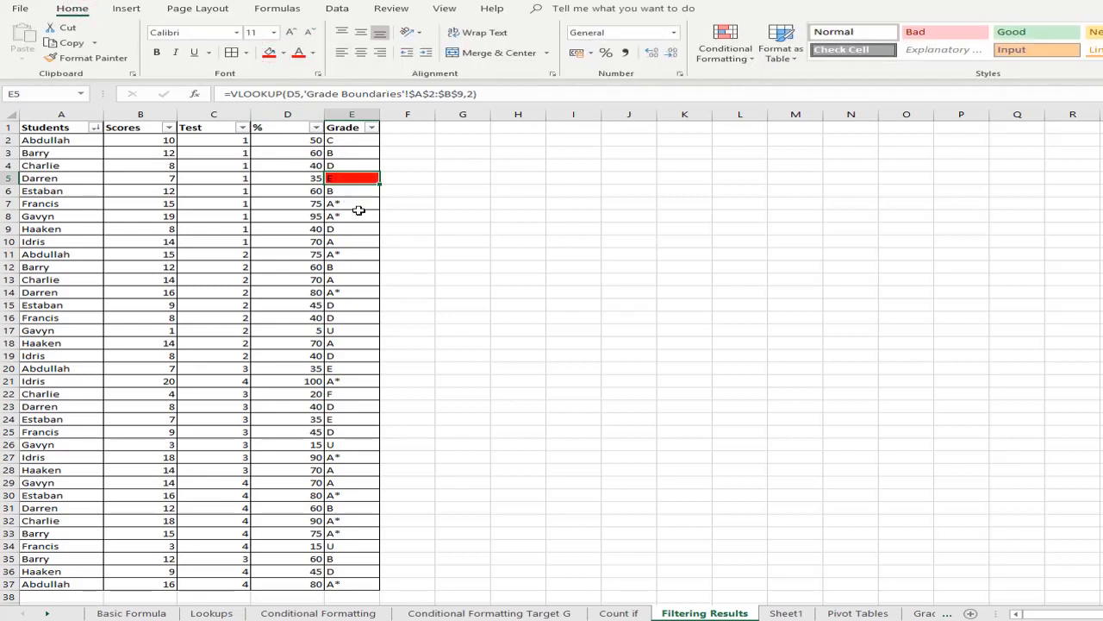
- Fill the remaining E, F and U grades in cells E17, E20, E22, E24, E26 and E34 with red
left_click(341, 369)
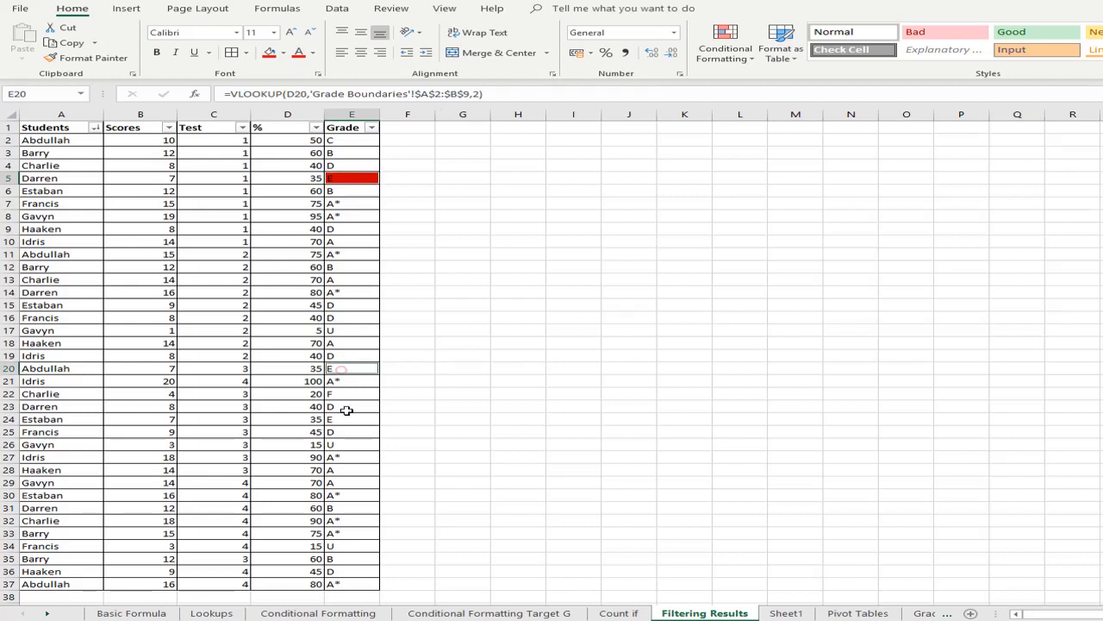
left_click(362, 420, "ctrl")
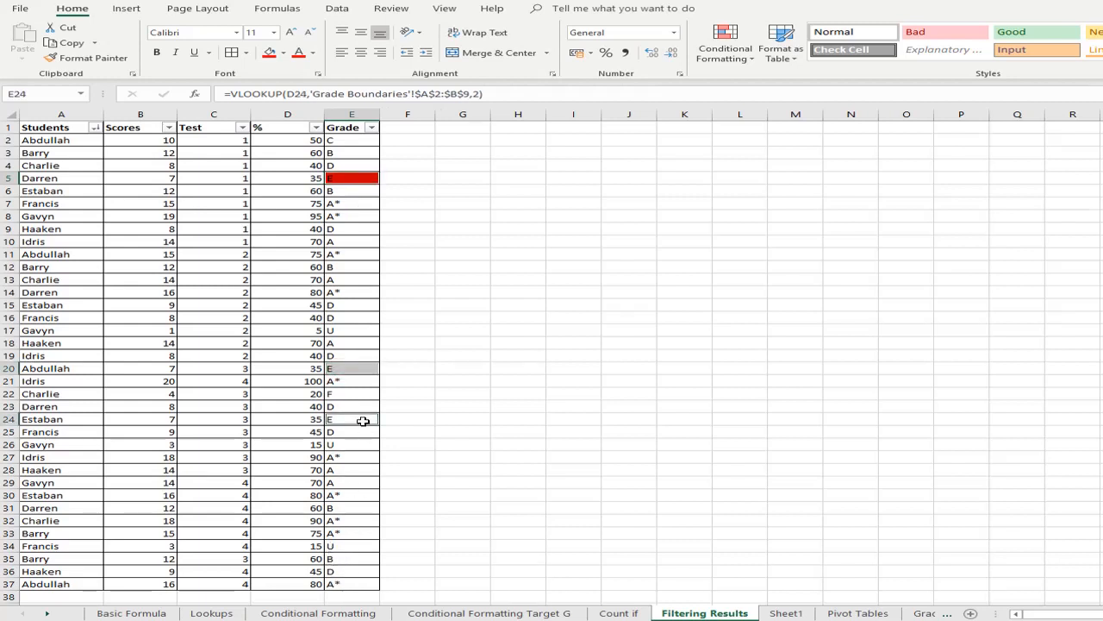
left_click(356, 446, "ctrl")
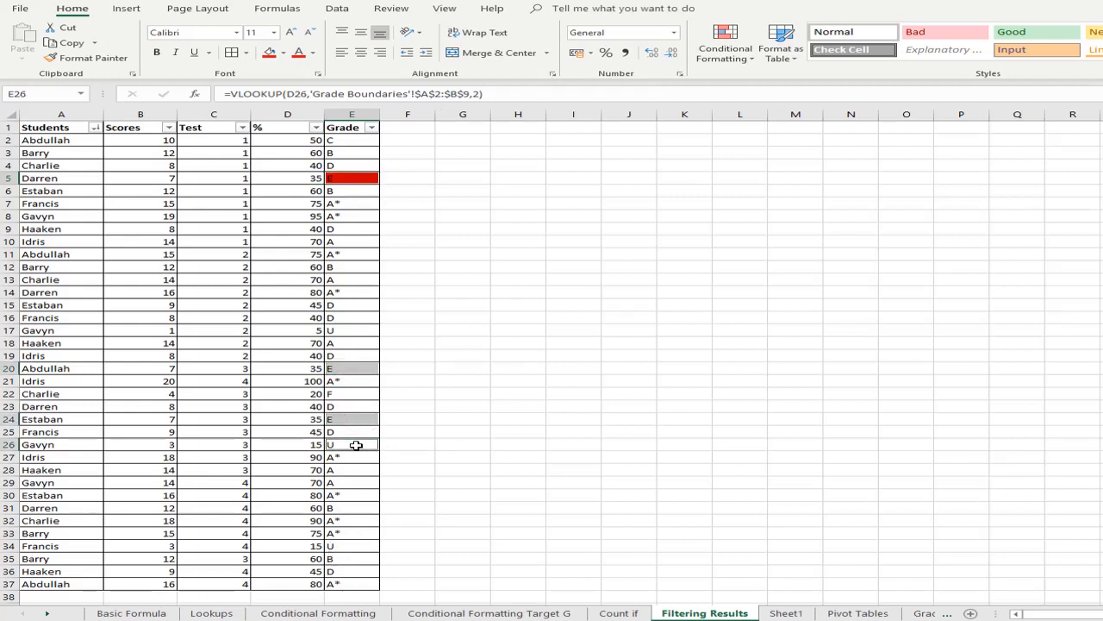
left_click(344, 545, "ctrl")
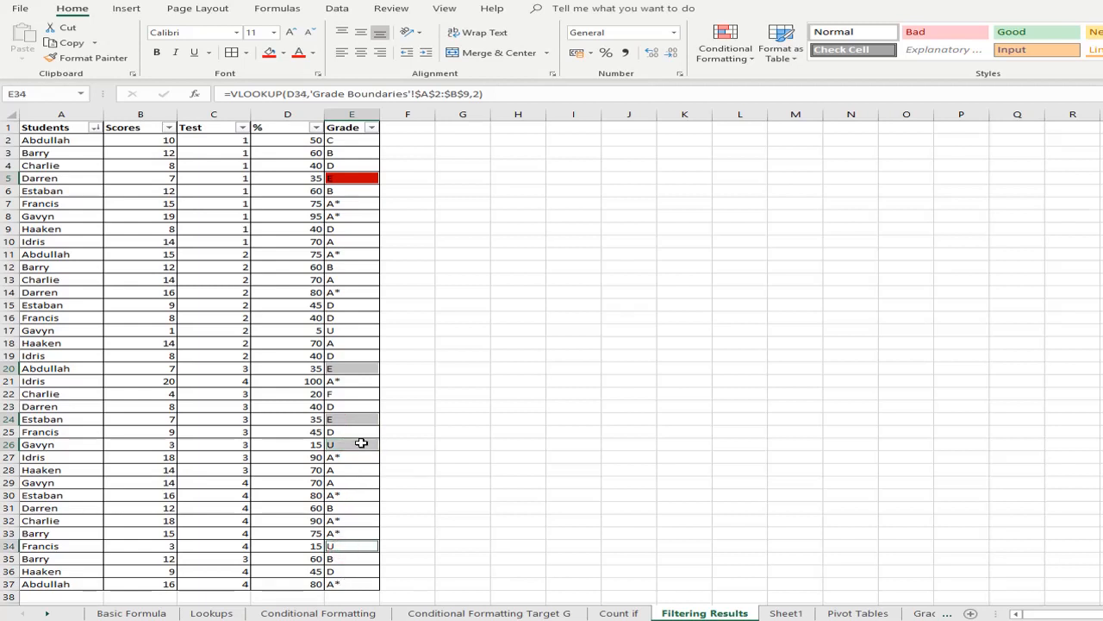
left_click(353, 394, "ctrl")
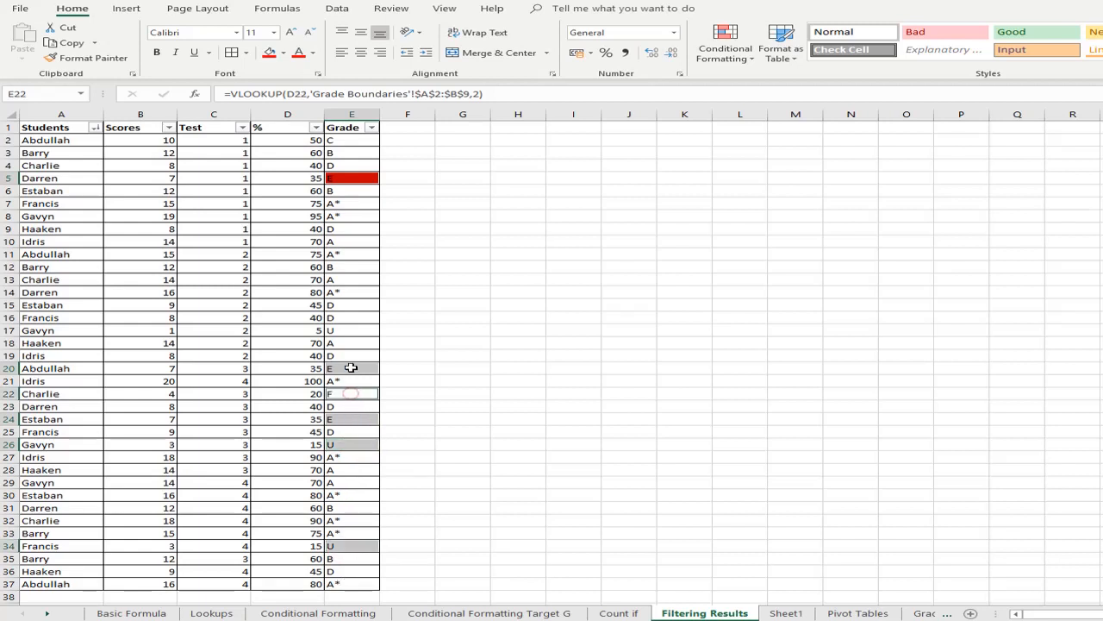
left_click(354, 331, "ctrl")
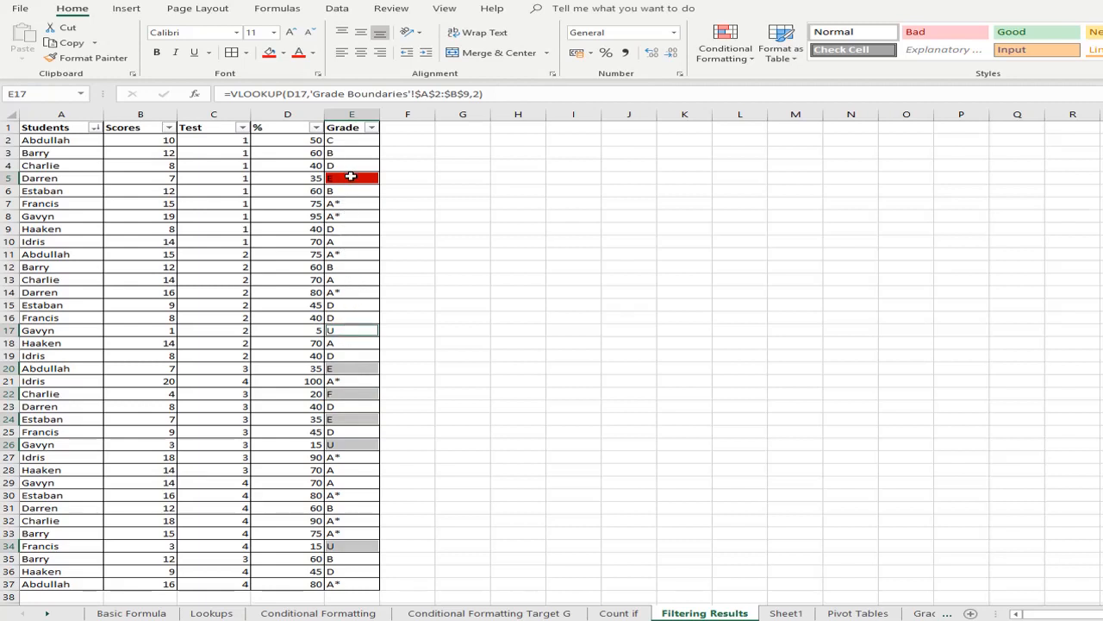
left_click(270, 52)
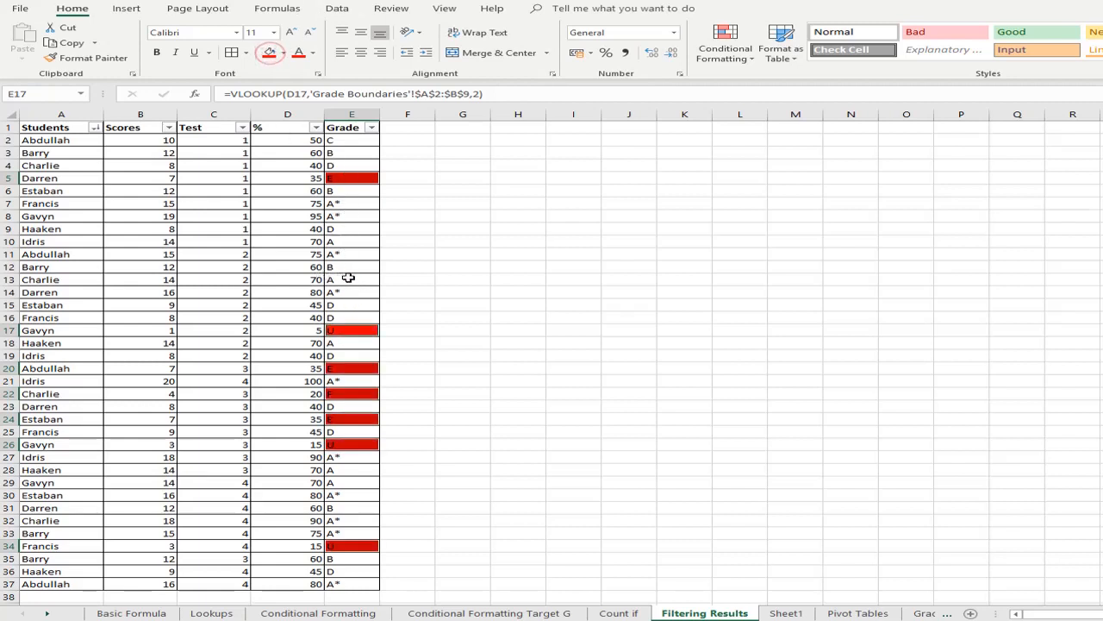
left_click(347, 277)
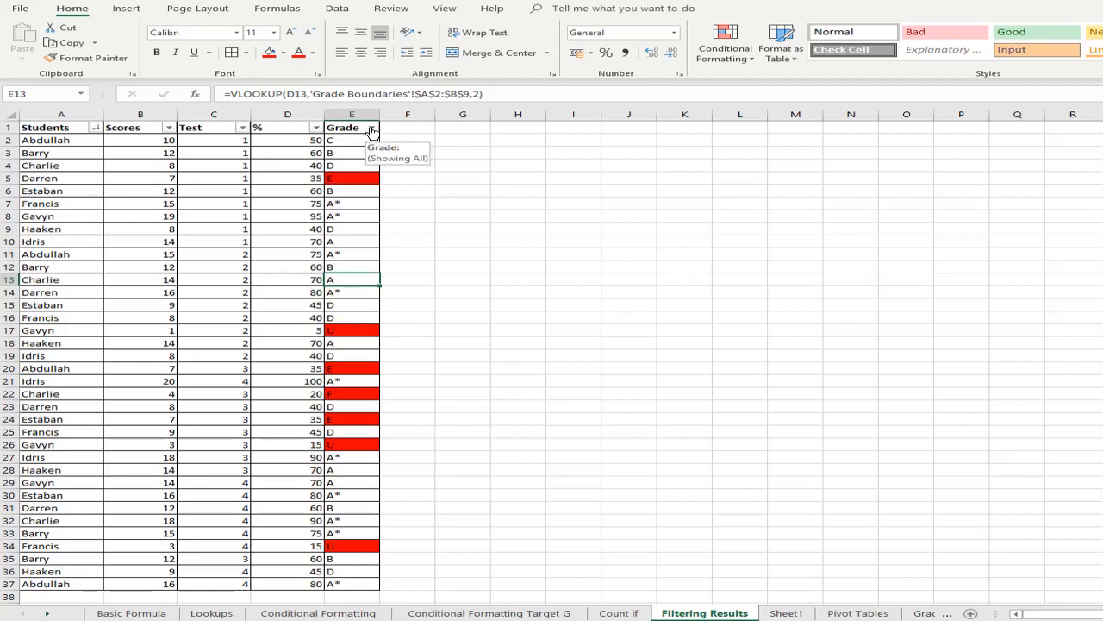
- Sort the Grade column by the red cell color, and select the red-graded rows A2:E8
left_click(372, 129)
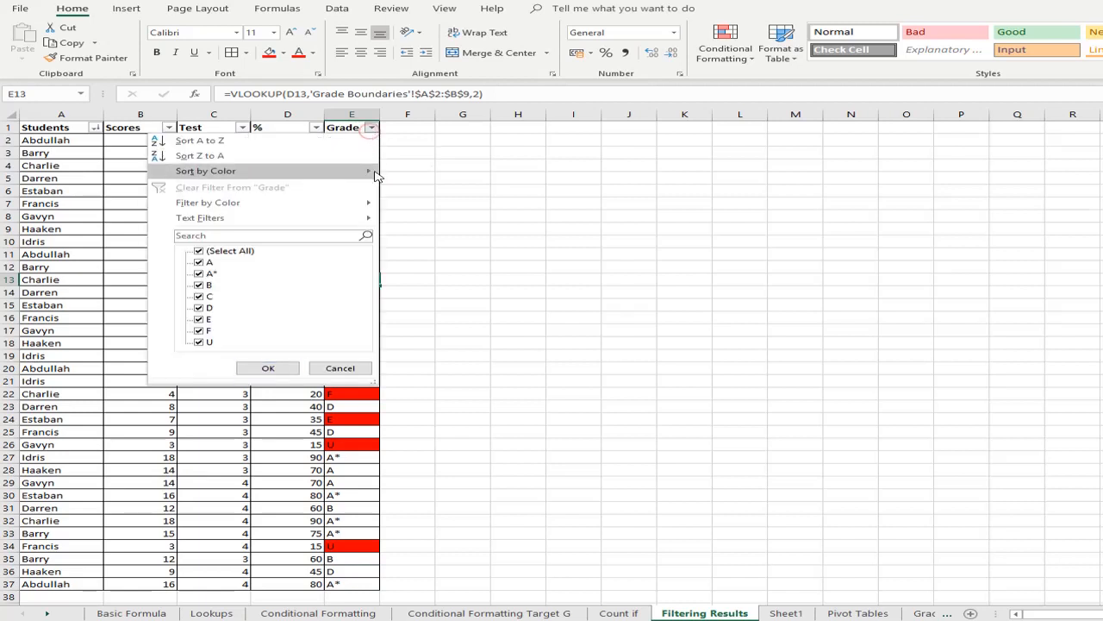
mouse_move(343, 179)
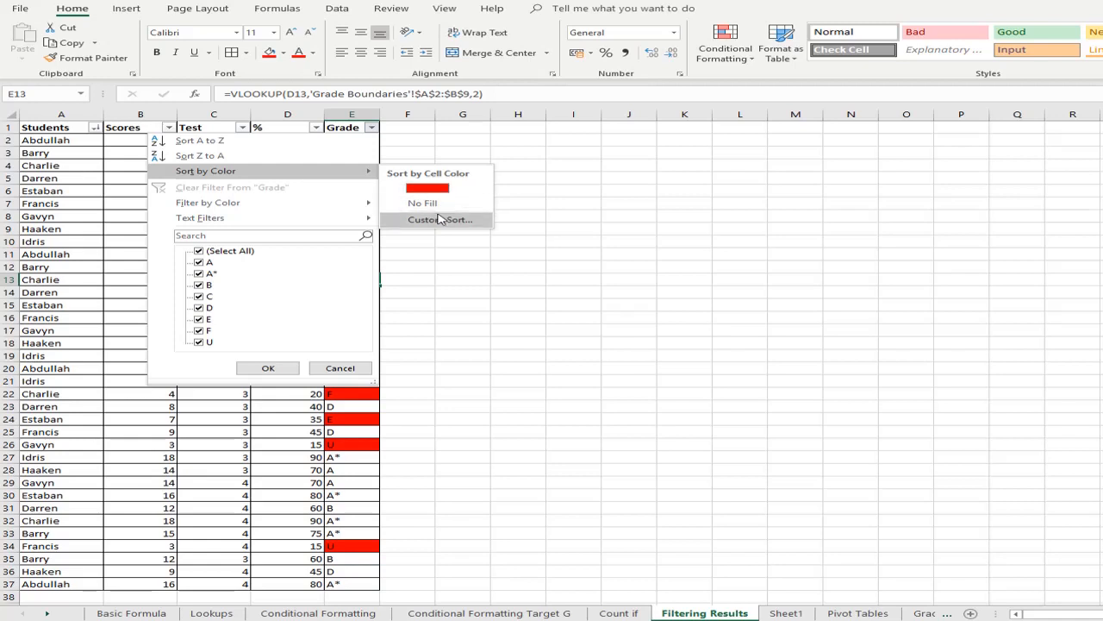
left_click(439, 192)
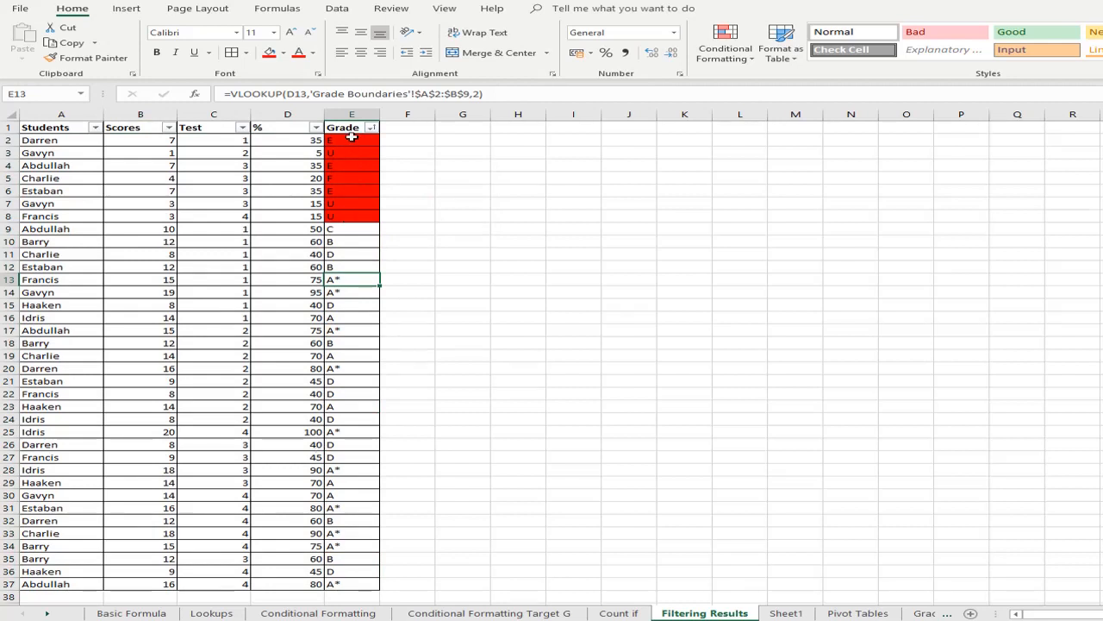
left_click_drag(76, 140, 359, 219)
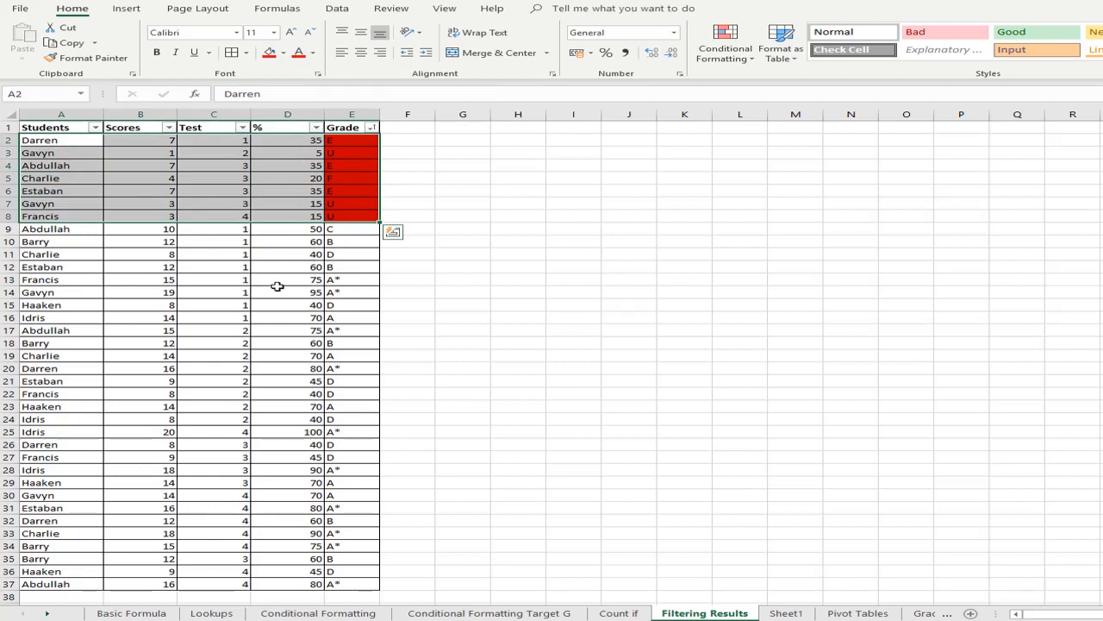